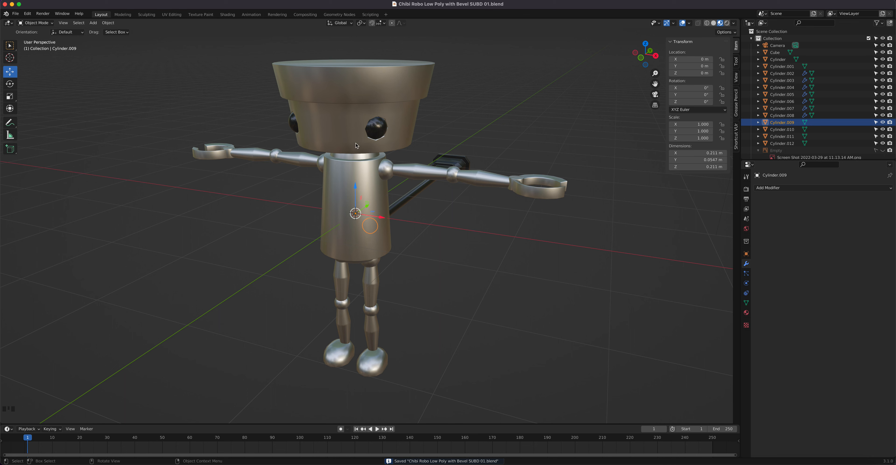
# - Add a Subdivision Surface modifier to the robot's head and set its viewport level to 2
pyautogui.click(356, 145)
pyautogui.click(772, 189)
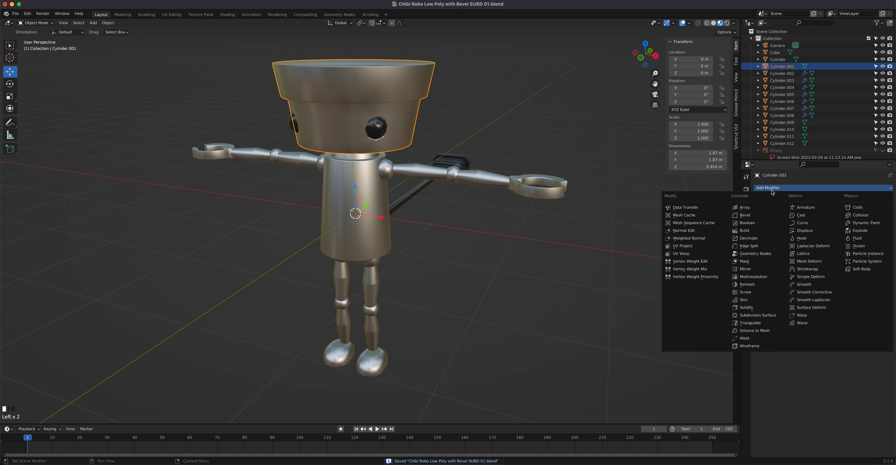
pyautogui.click(761, 315)
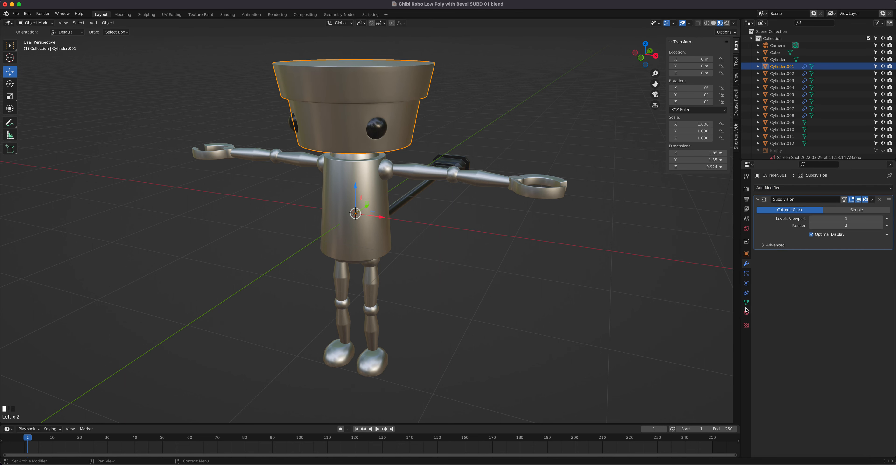
pyautogui.moveTo(448, 126); pyautogui.dragTo(482, 177, button='middle')
pyautogui.scroll(6, 482, 177)
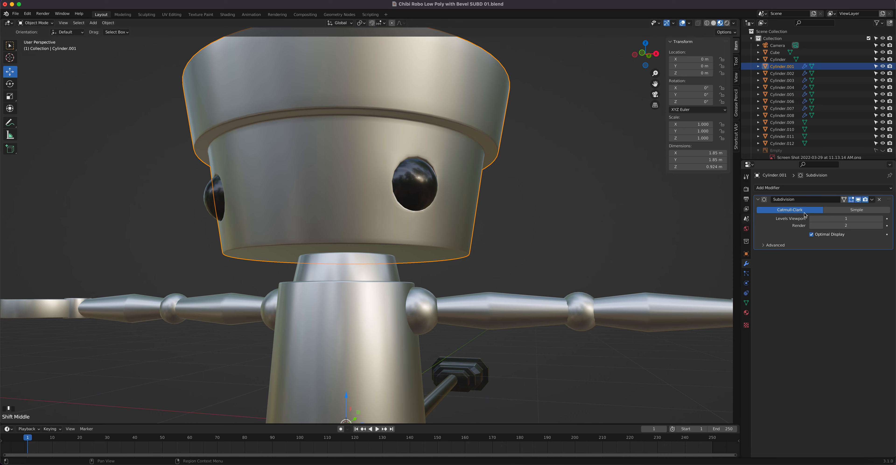
pyautogui.click(880, 218)
pyautogui.moveTo(504, 163); pyautogui.dragTo(473, 197, button='middle')
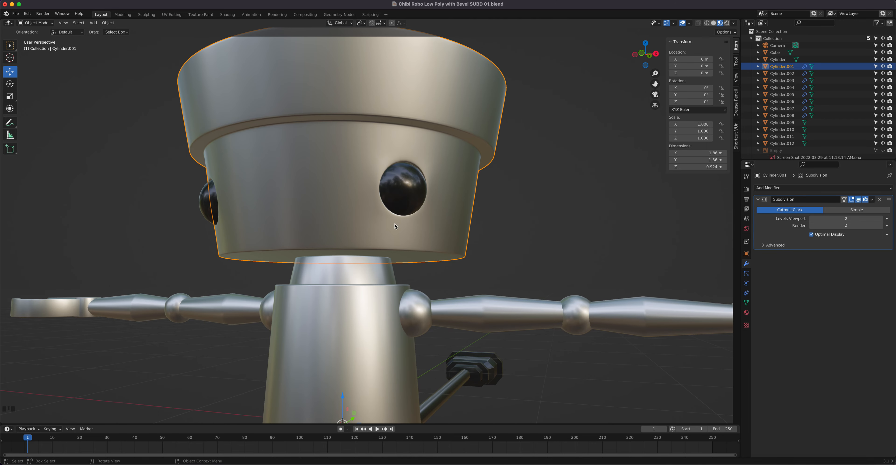
# - Add a Subdivision Surface modifier to the robot's body cylinder with a render level of 1
pyautogui.moveTo(380, 328); pyautogui.dragTo(437, 218, button='middle')
pyautogui.click(414, 127)
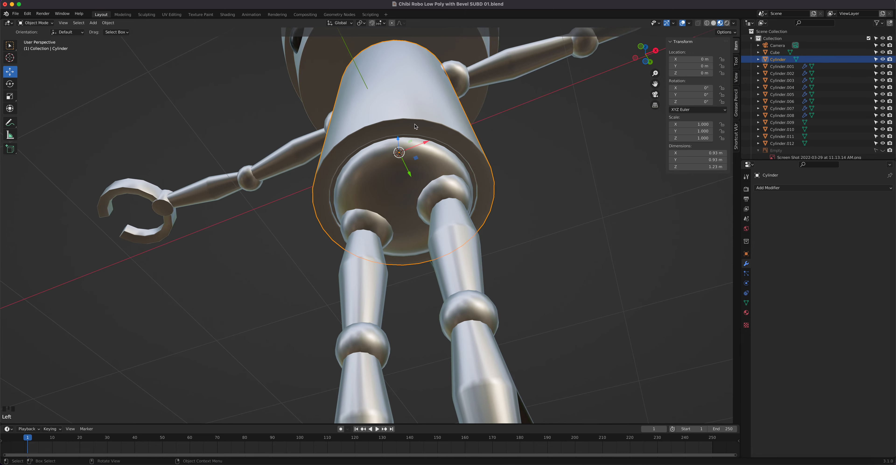
pyautogui.click(787, 188)
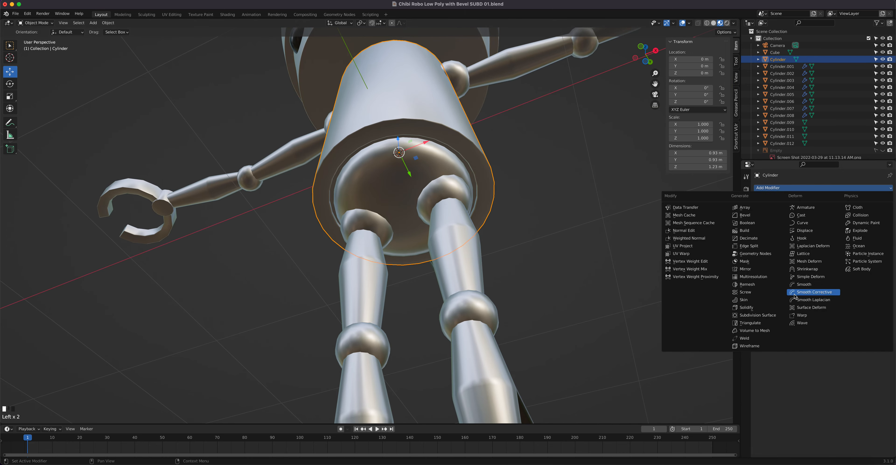
pyautogui.click(777, 316)
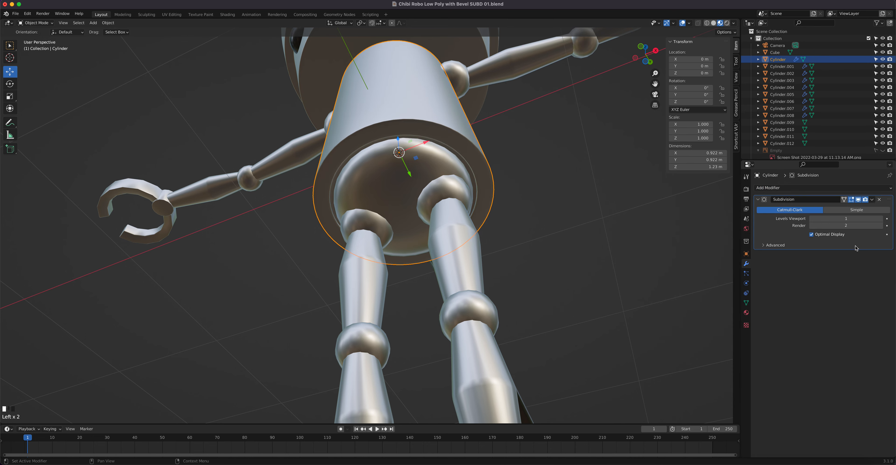
pyautogui.click(812, 226)
# - Try level 1 for the head's viewport and render subdivision, then restore both to 2
pyautogui.moveTo(512, 224); pyautogui.dragTo(458, 122, button='middle')
pyautogui.click(458, 122)
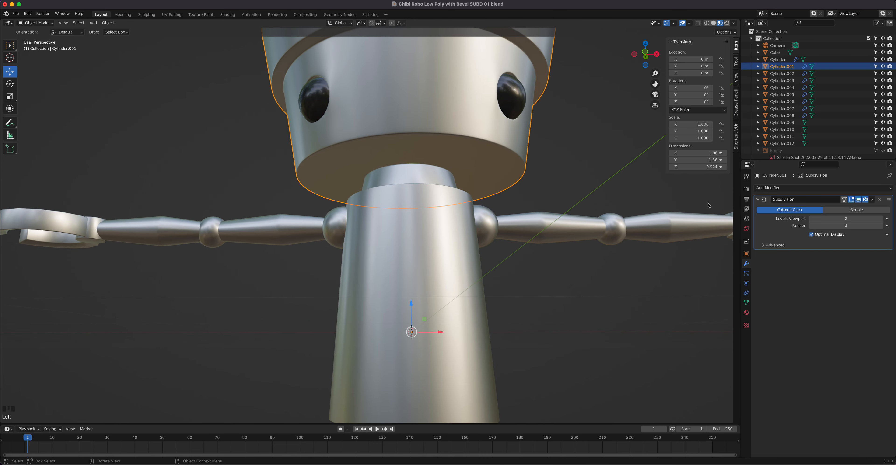
pyautogui.click(812, 226)
pyautogui.click(812, 219)
pyautogui.moveTo(564, 194); pyautogui.dragTo(480, 154, button='middle')
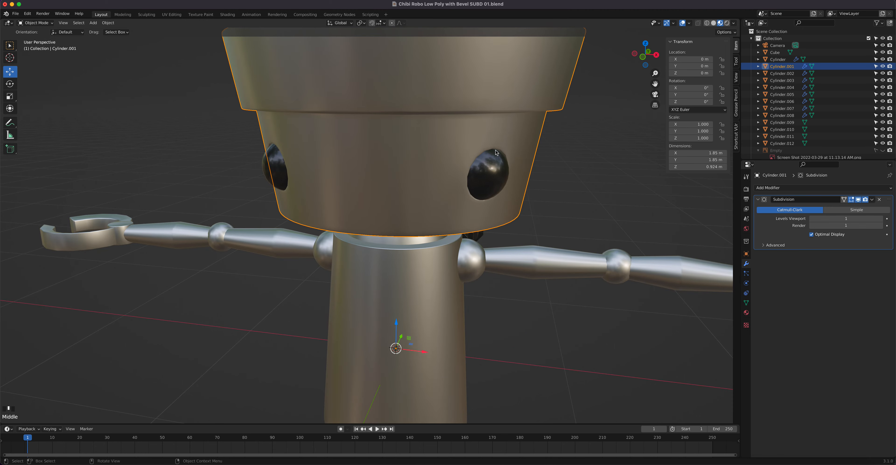
pyautogui.click(881, 219)
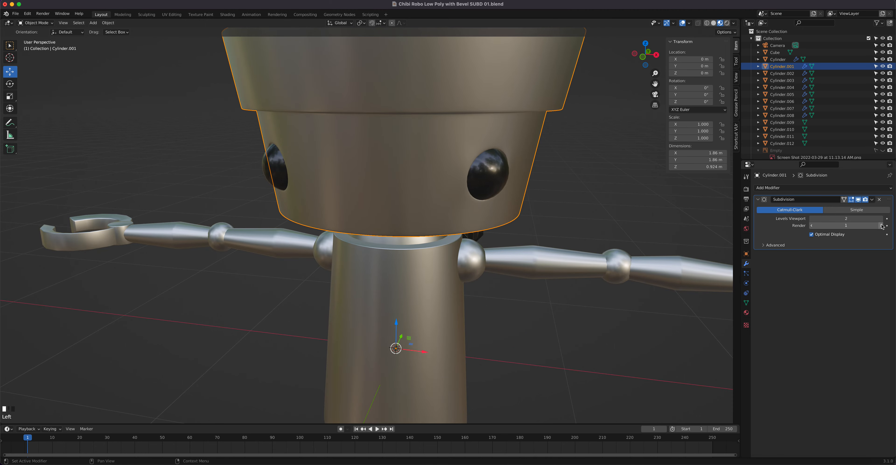
pyautogui.click(882, 226)
# - Add a Subdivision Surface modifier to the pelvis sphere under the body with a render level of 1
pyautogui.moveTo(556, 243); pyautogui.dragTo(421, 298, button='middle')
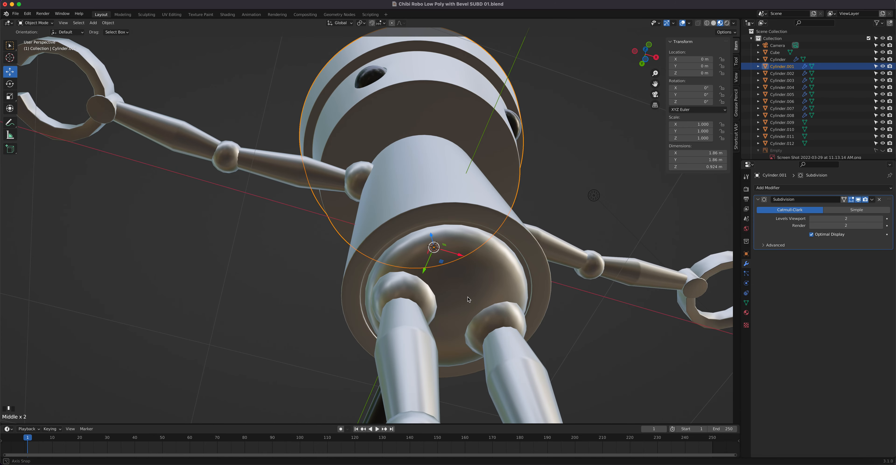
pyautogui.click(438, 284)
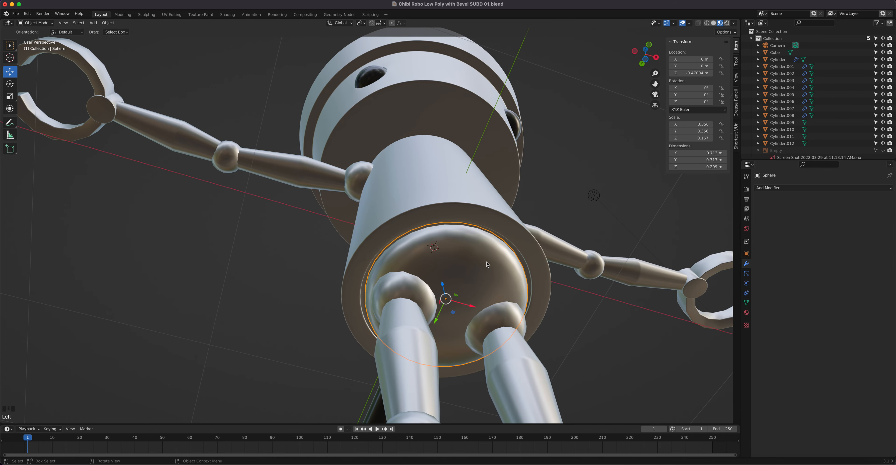
pyautogui.click(776, 187)
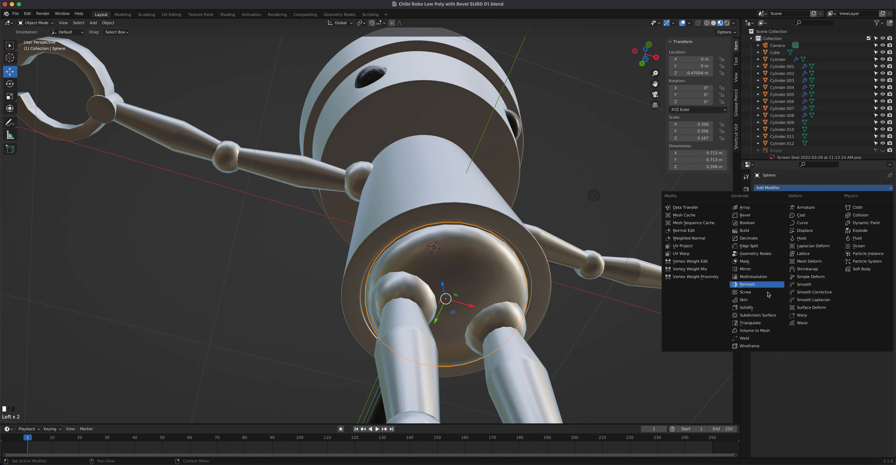
pyautogui.click(769, 316)
pyautogui.moveTo(570, 306); pyautogui.dragTo(616, 251, button='middle')
pyautogui.click(813, 225)
# - Add a Subdivision Surface modifier to the neck piece between head and body with a render level of 1
pyautogui.keyDown('shift'); pyautogui.moveTo(483, 209); pyautogui.dragTo(495, 255, button='middle'); pyautogui.keyUp('shift')
pyautogui.click(475, 206)
pyautogui.moveTo(475, 205); pyautogui.dragTo(460, 218, button='middle')
pyautogui.click(802, 188)
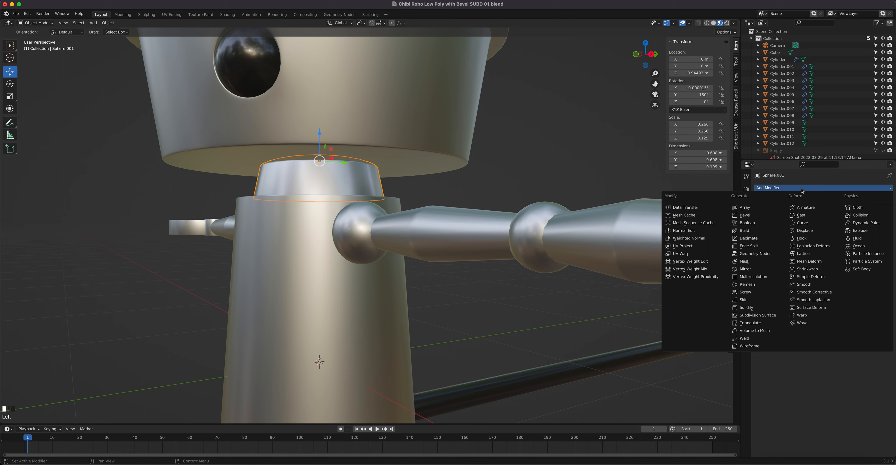
pyautogui.click(761, 316)
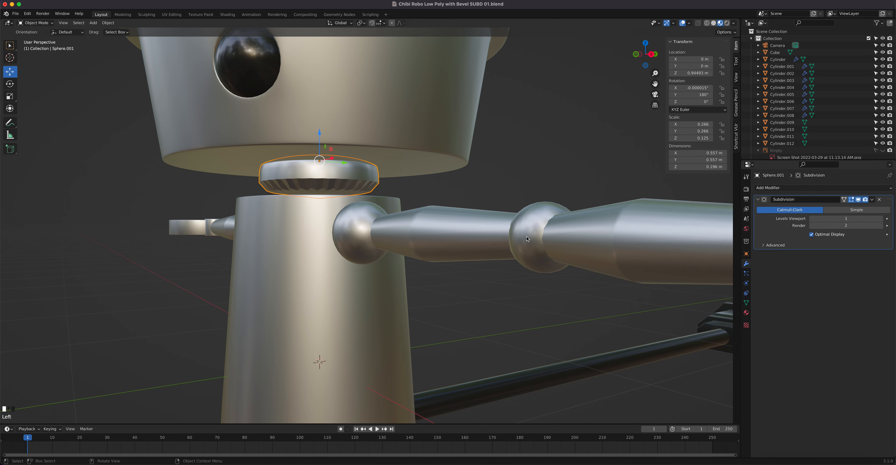
pyautogui.click(812, 227)
# - Isolate the neck piece in local view and select its bottom face for editing
pyautogui.press('/')
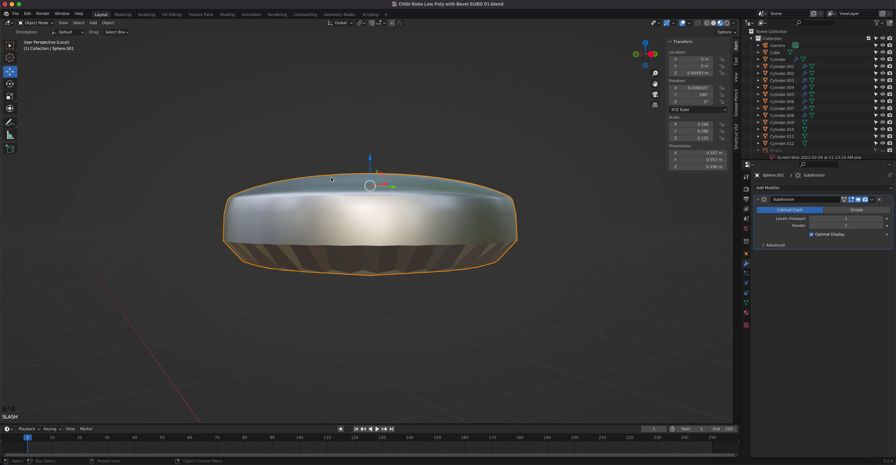
pyautogui.press('Tab')
pyautogui.moveTo(330, 179); pyautogui.dragTo(344, 283, button='middle')
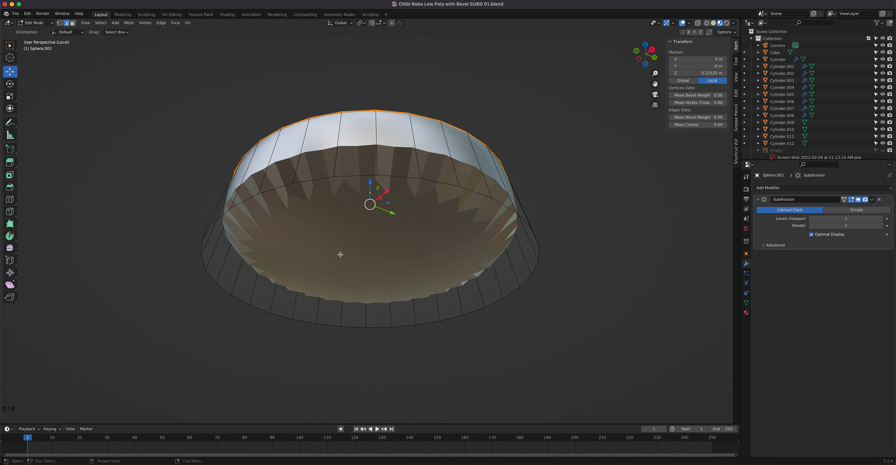
pyautogui.click(72, 23)
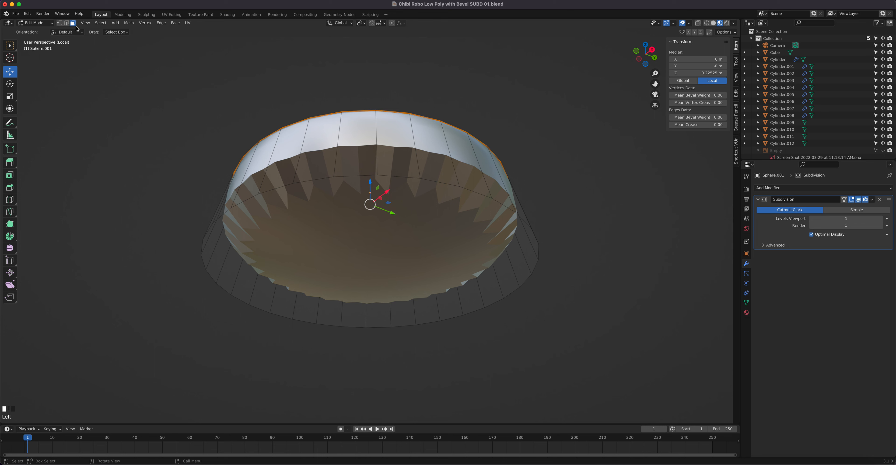
pyautogui.click(379, 263)
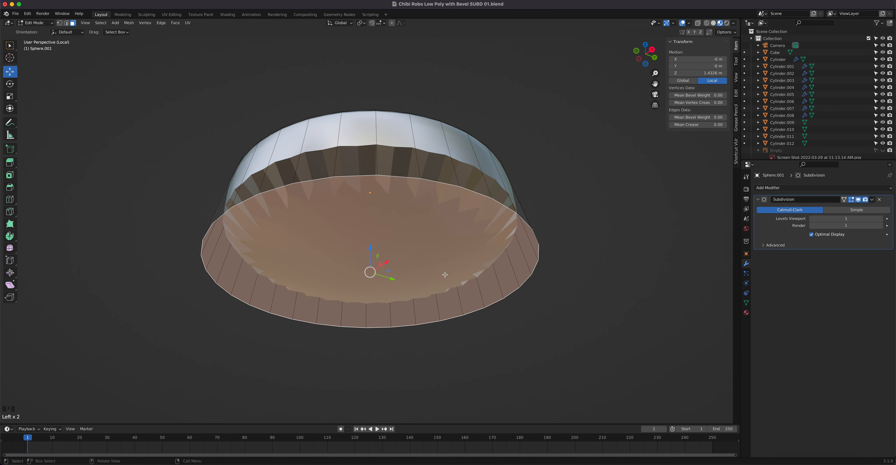
# - Inset the neck's bottom face by about 0.074 m
pyautogui.press('i')
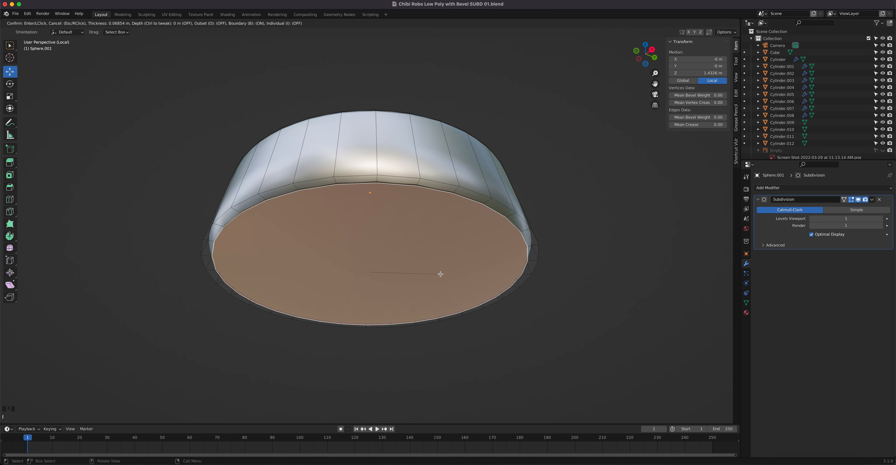
pyautogui.click(440, 274)
pyautogui.moveTo(440, 274); pyautogui.dragTo(397, 299, button='middle')
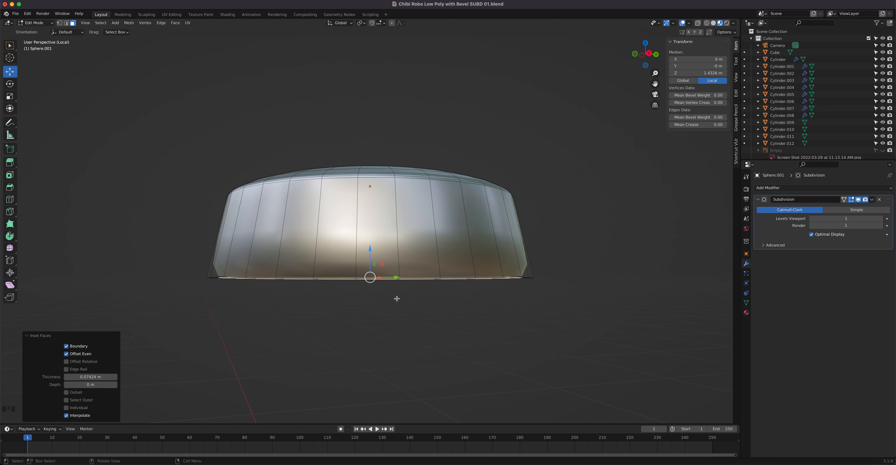
# - Insert a loop cut around the neck's side close to its bottom rim and return to Object Mode
pyautogui.hotkey('ctrl', 'r')
pyautogui.click(357, 249)
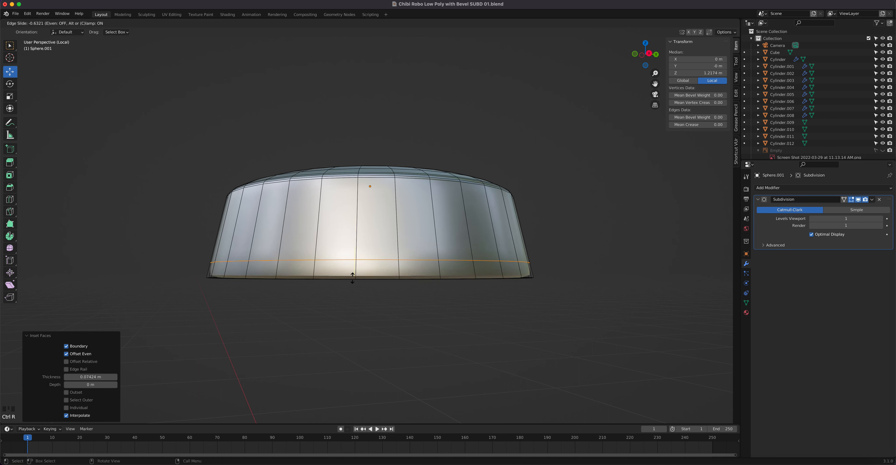
pyautogui.click(350, 291)
pyautogui.press('Tab')
pyautogui.moveTo(370, 273); pyautogui.dragTo(470, 242, button='middle')
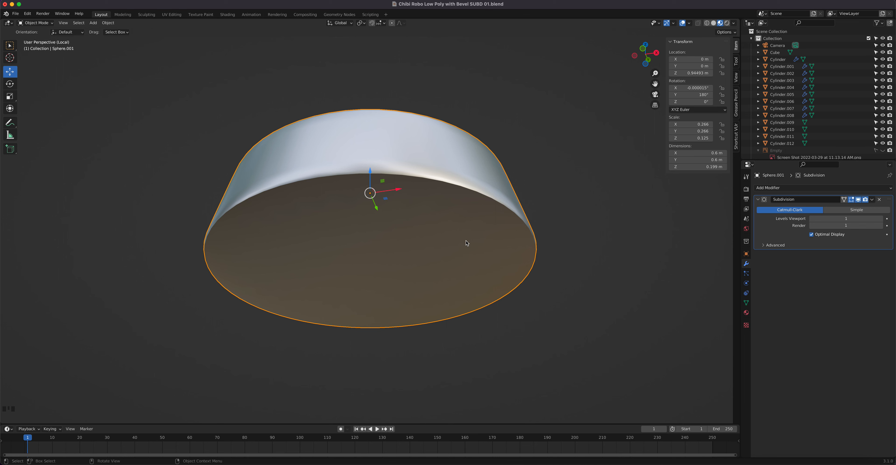
# - Undo the loop cut and the inset on the neck piece
pyautogui.hotkey('ctrl', 'z')
pyautogui.hotkey('ctrl', 'z')
pyautogui.hotkey('ctrl', 'z')
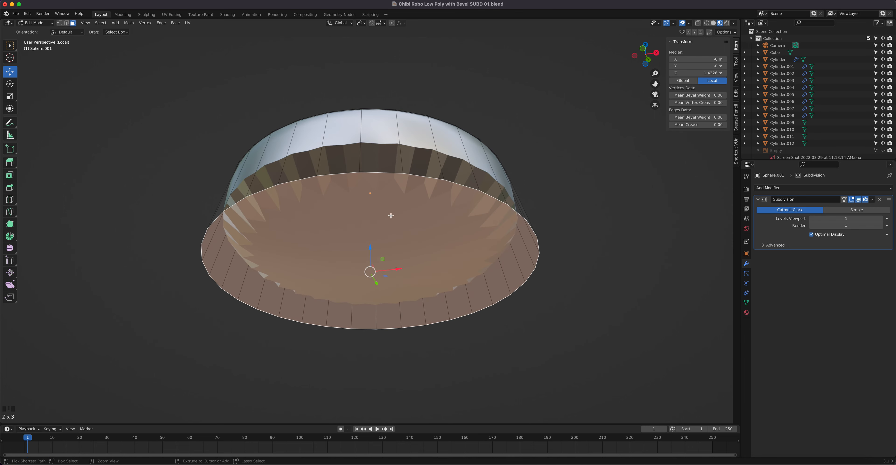
# - Bevel the neck's bottom edge loop about 0.02 m wide, then return to Object Mode and leave local view
pyautogui.press('2')
pyautogui.click(380, 174)
pyautogui.keyDown('alt'); pyautogui.click(380, 173); pyautogui.keyUp('alt')
pyautogui.rightClick(380, 173)
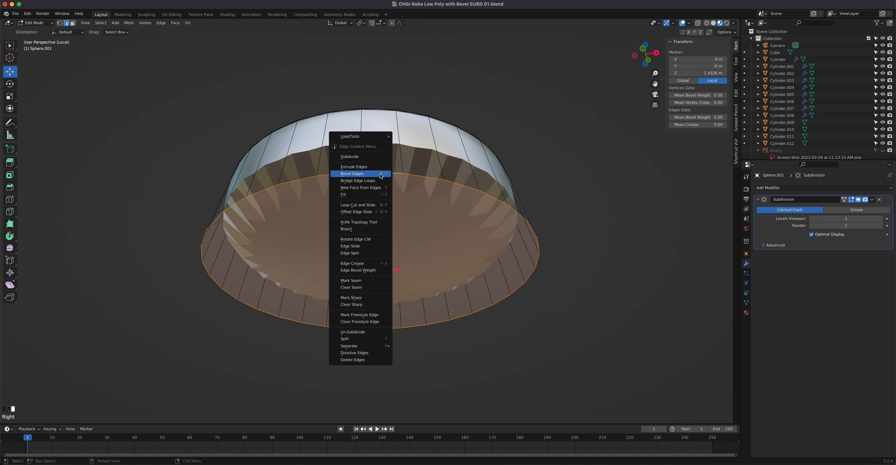
pyautogui.click(352, 174)
pyautogui.click(372, 176)
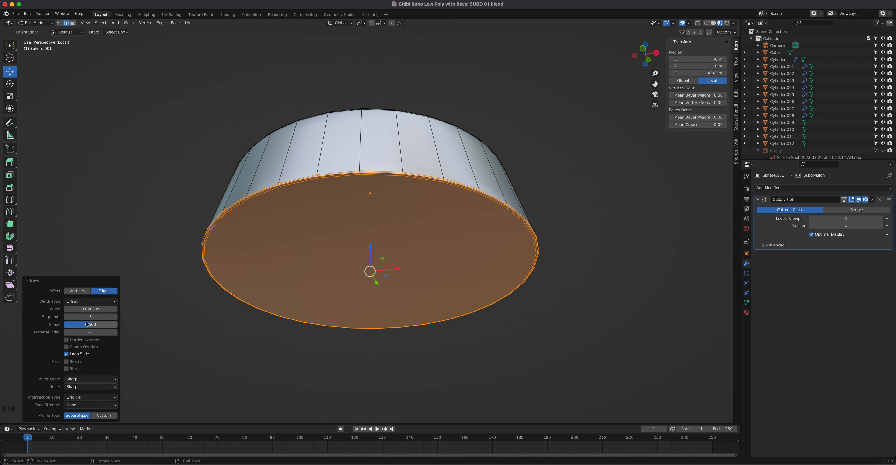
pyautogui.moveTo(401, 201); pyautogui.dragTo(463, 295, button='middle')
pyautogui.press('Tab')
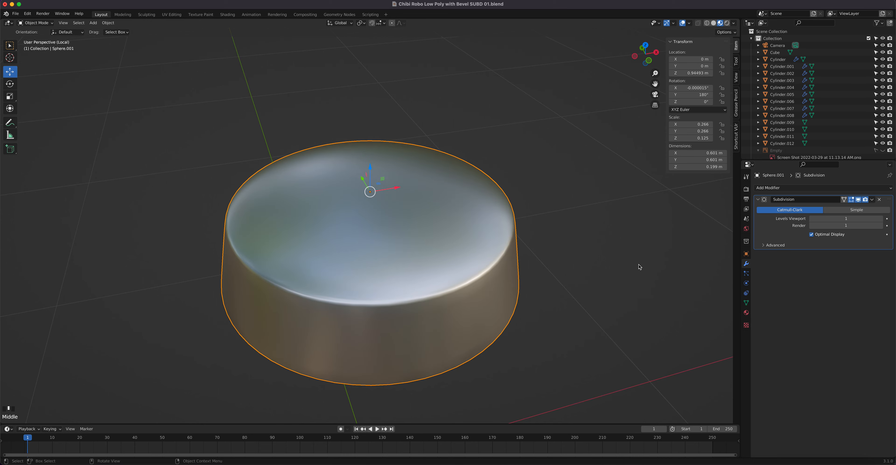
pyautogui.press('/')
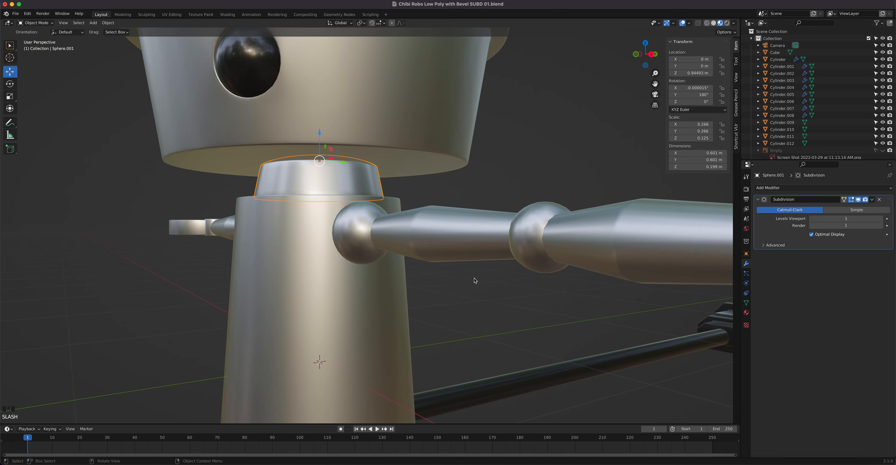
# - Add a Subdivision Surface modifier to the mirrored shoulder spheres with a render level of 1
pyautogui.click(359, 239)
pyautogui.moveTo(358, 239); pyautogui.dragTo(404, 260, button='middle')
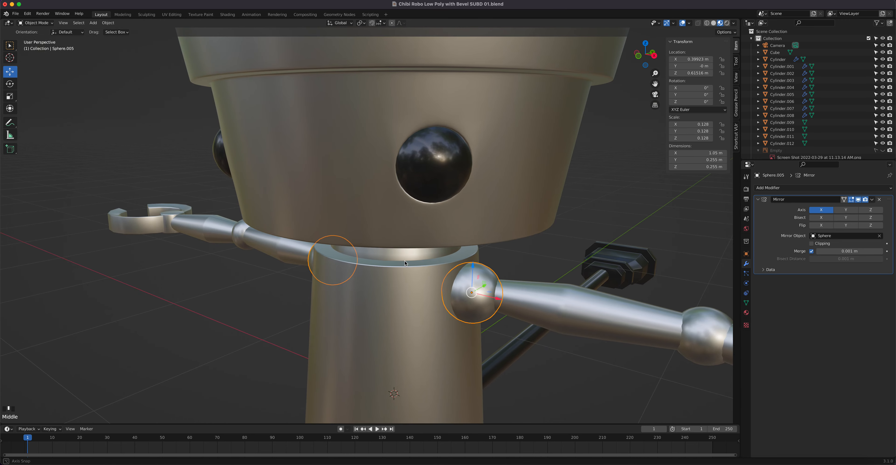
pyautogui.scroll(3, 489, 287)
pyautogui.moveTo(545, 318); pyautogui.dragTo(472, 244, button='middle')
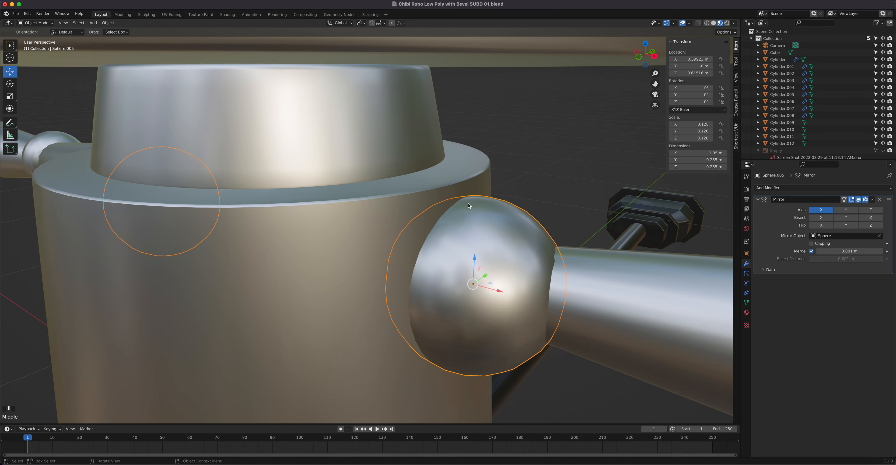
pyautogui.click(818, 188)
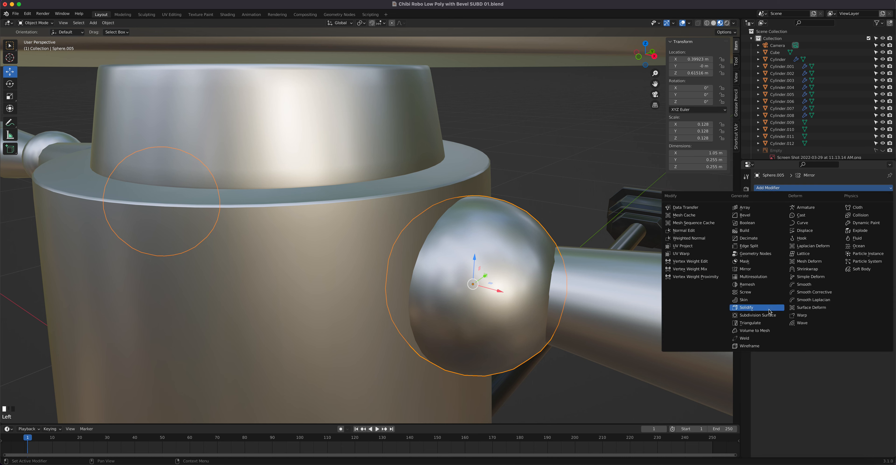
pyautogui.click(751, 315)
pyautogui.click(814, 306)
pyautogui.scroll(-3, 632, 281)
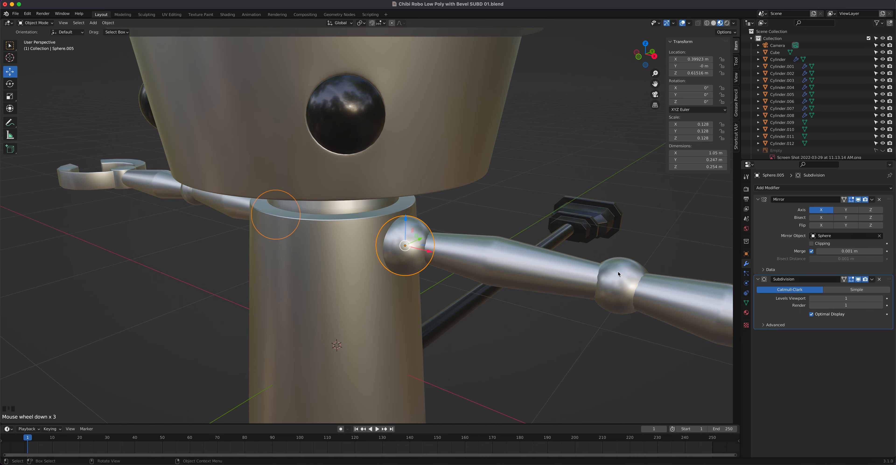
# - Add a Subdivision Surface modifier to the mirrored elbow spheres with a render level of 1
pyautogui.click(620, 283)
pyautogui.click(825, 188)
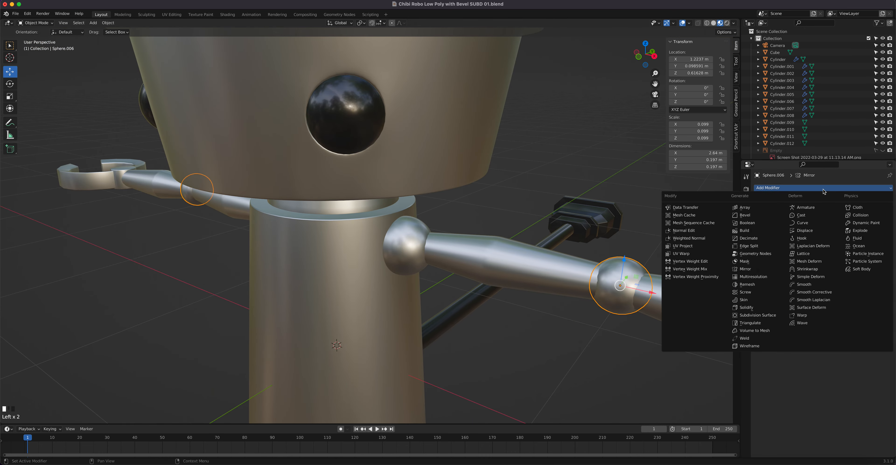
pyautogui.click(754, 316)
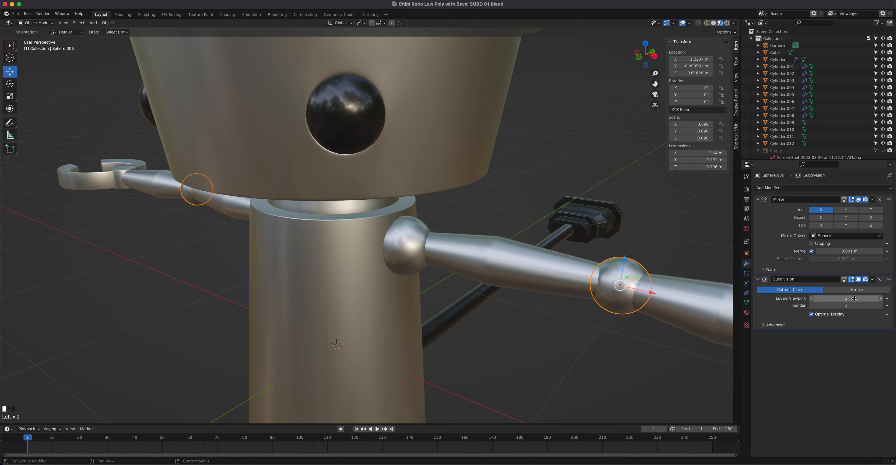
pyautogui.click(813, 306)
pyautogui.scroll(-2, 640, 286)
pyautogui.scroll(-2, 639, 283)
pyautogui.moveTo(555, 255)
pyautogui.mouseDown(button='middle')
pyautogui.moveTo(546, 244)
pyautogui.moveTo(554, 257)
pyautogui.mouseUp(button='middle')
pyautogui.scroll(2, 555, 256)
pyautogui.scroll(1, 555, 259)
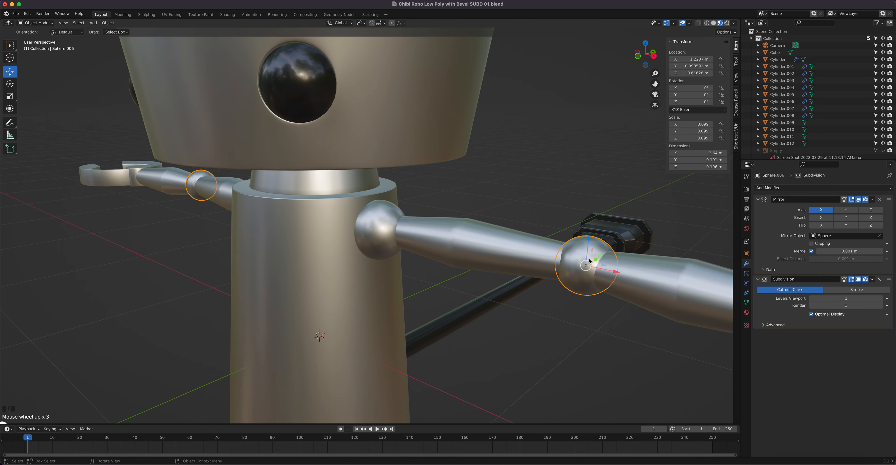
# - Add a Subdivision Surface modifier to the mirrored wrist cylinders between the forearms and the claw hands
pyautogui.keyDown('shift'); pyautogui.moveTo(487, 191); pyautogui.dragTo(600, 238, button='middle'); pyautogui.keyUp('shift')
pyautogui.moveTo(545, 253); pyautogui.dragTo(400, 255, button='middle')
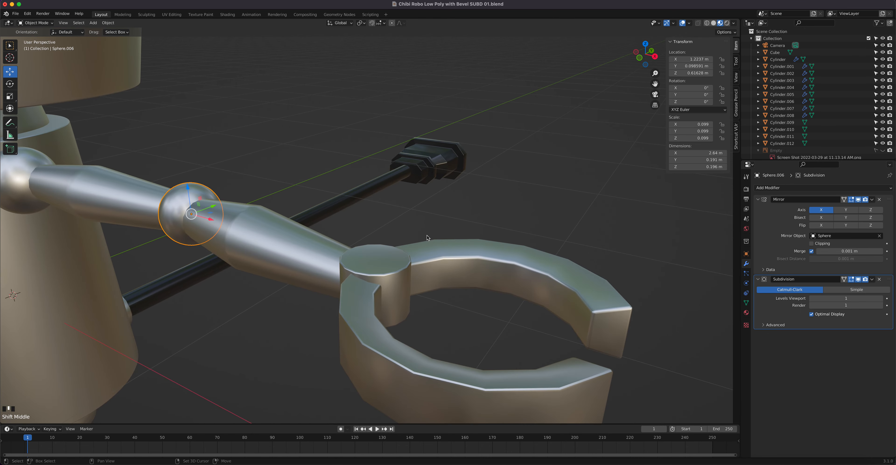
pyautogui.click(398, 254)
pyautogui.click(787, 188)
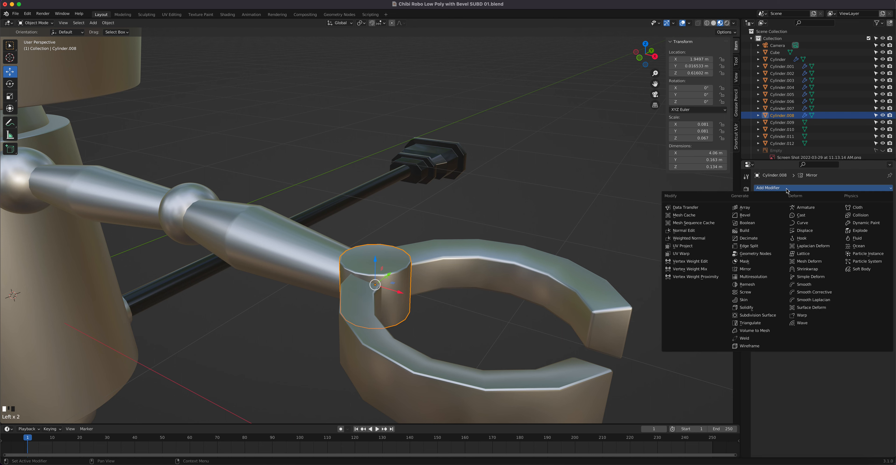
pyautogui.click(758, 315)
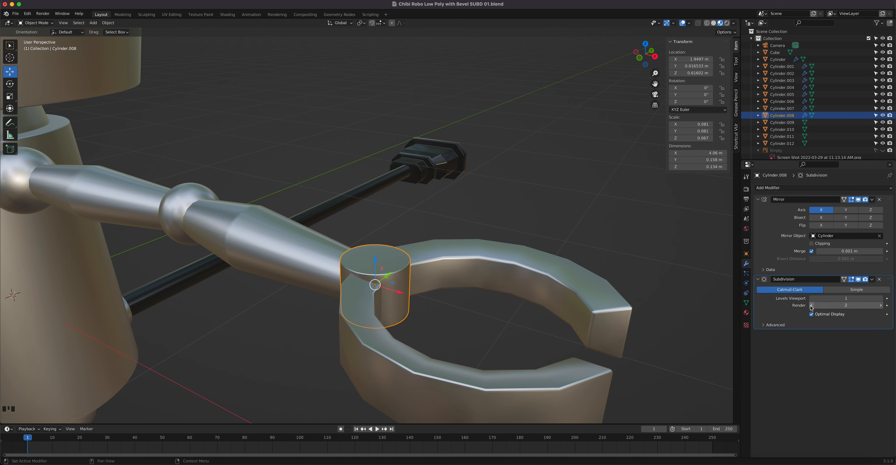
# - Add a Subdivision Surface modifier to the mirrored claw hands with a viewport level of 2
pyautogui.click(616, 295)
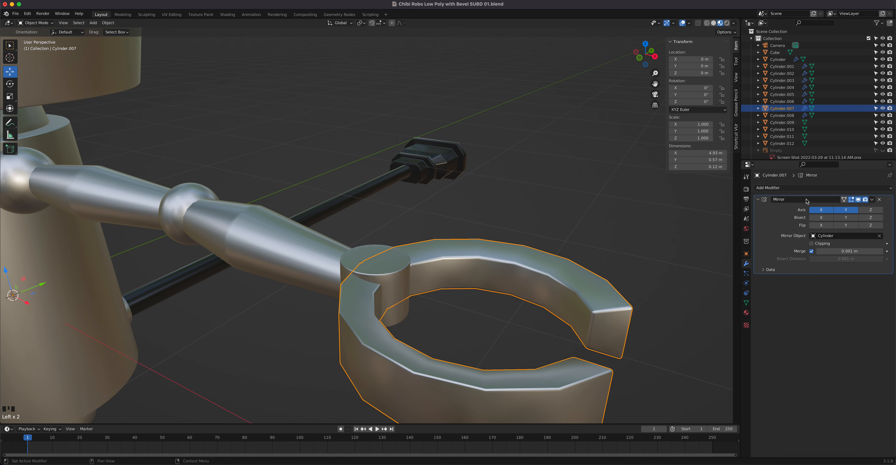
pyautogui.click(793, 188)
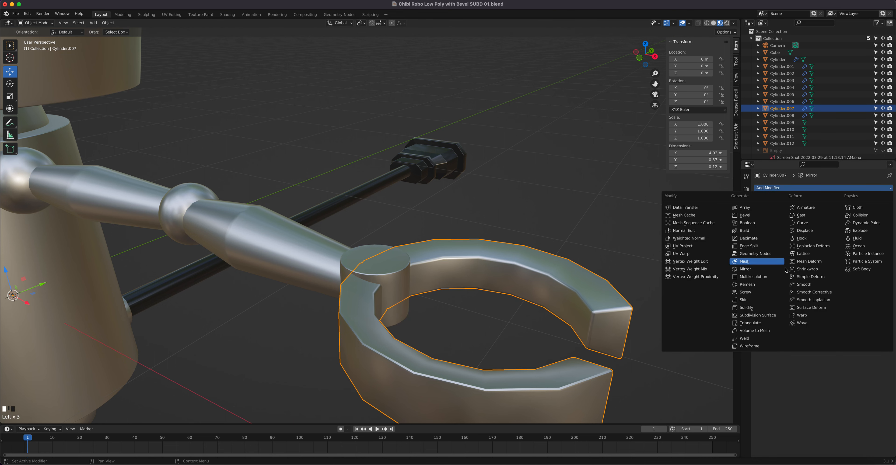
pyautogui.click(765, 311)
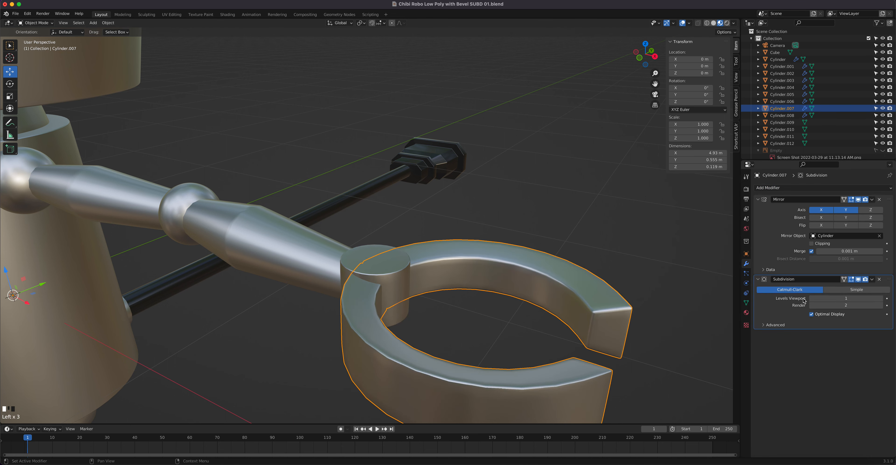
pyautogui.click(880, 299)
# - Add a Subdivision Surface modifier to the mirrored upper arms with a render level of 1
pyautogui.moveTo(543, 250); pyautogui.dragTo(434, 273, button='middle')
pyautogui.keyDown('shift'); pyautogui.moveTo(402, 237); pyautogui.dragTo(562, 247, button='middle'); pyautogui.keyUp('shift')
pyautogui.click(350, 192)
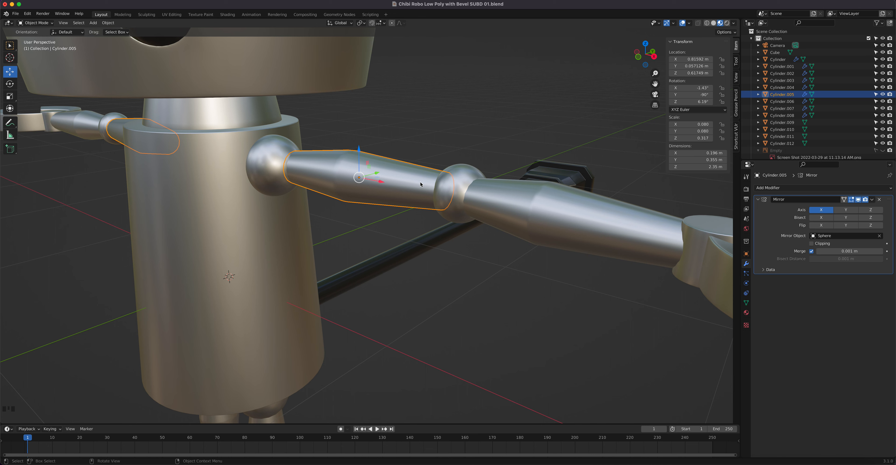
pyautogui.click(787, 188)
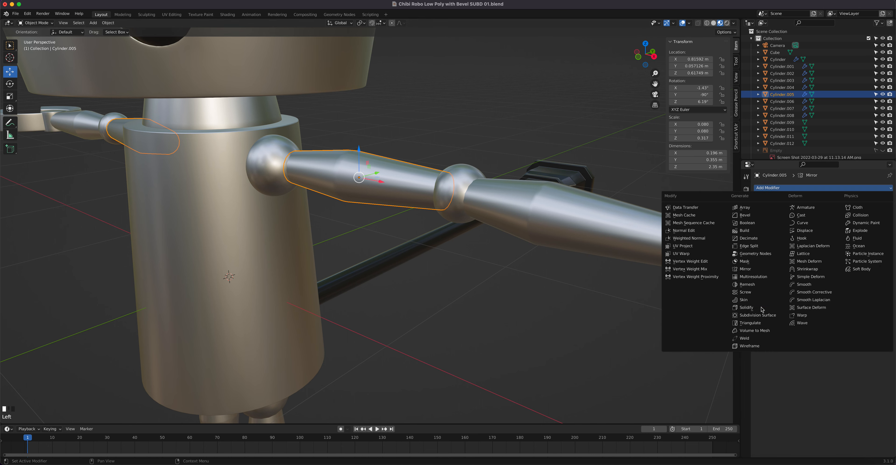
pyautogui.click(763, 316)
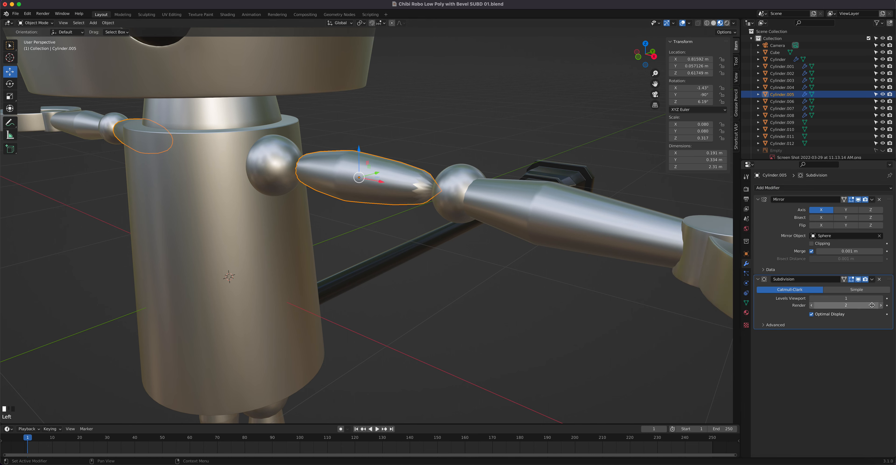
pyautogui.click(813, 305)
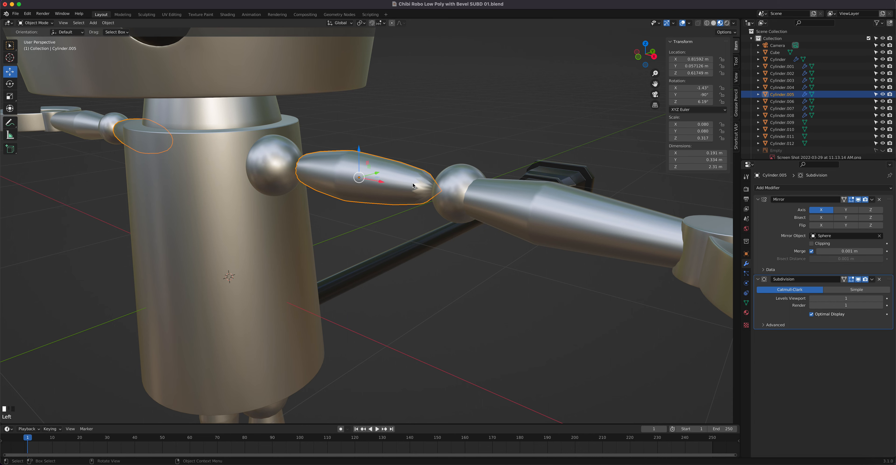
# - Open the upper arm mesh in Edit Mode and isolate it in local view
pyautogui.press('Tab')
pyautogui.scroll(2, 380, 174)
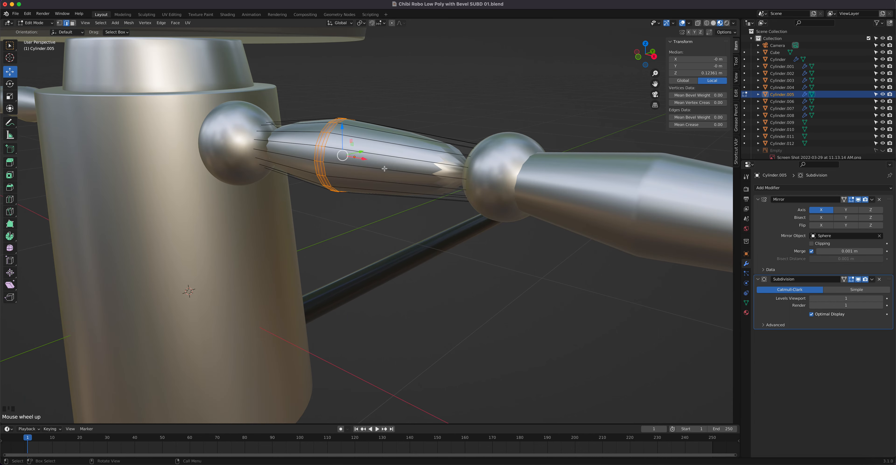
pyautogui.keyDown('shift'); pyautogui.moveTo(436, 136); pyautogui.dragTo(402, 182, button='middle'); pyautogui.keyUp('shift')
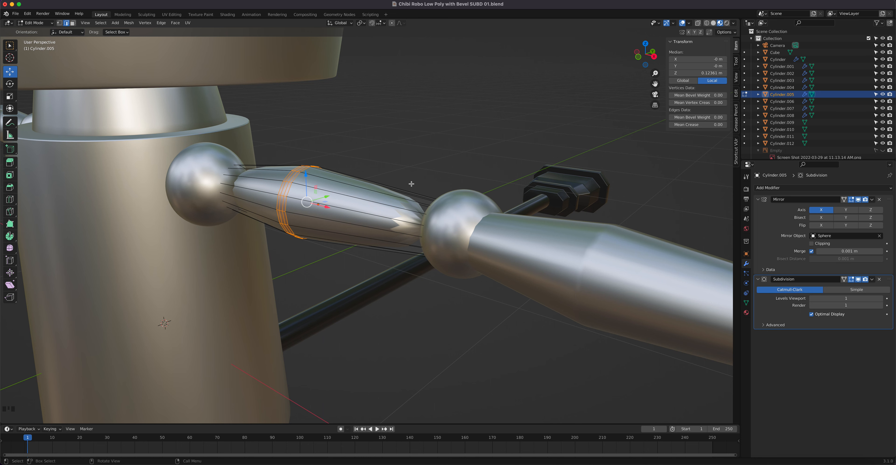
pyautogui.press('/')
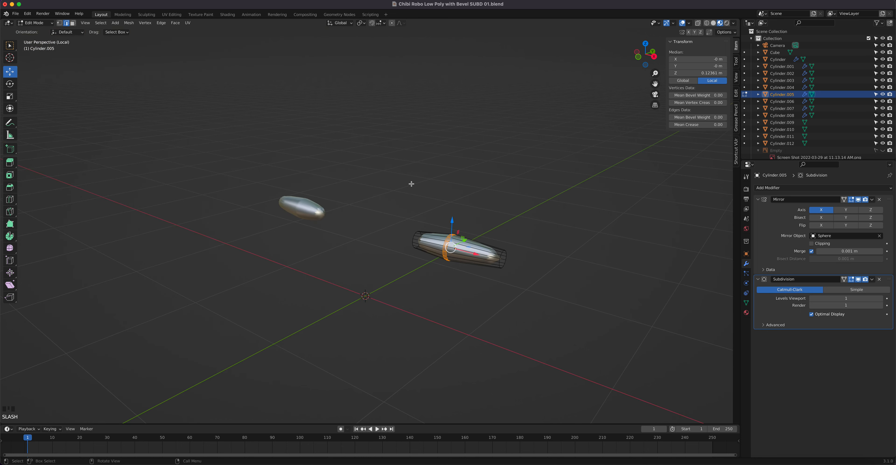
pyautogui.scroll(3, 638, 218)
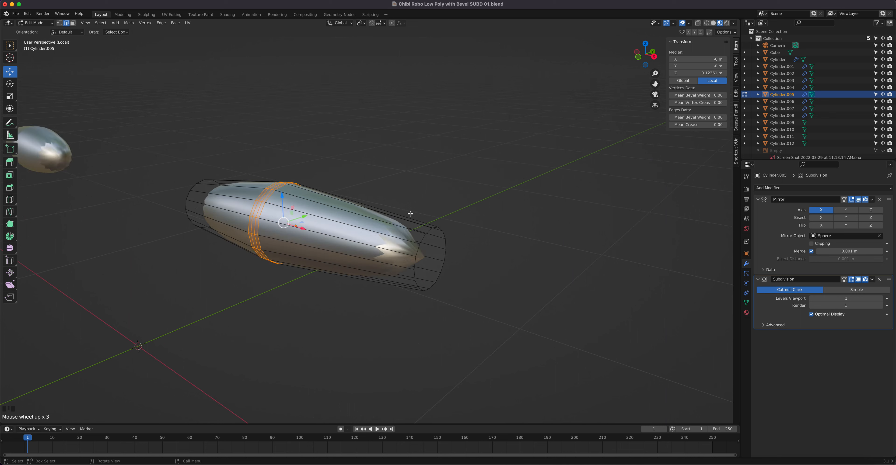
# - Bevel both end edge loops of the upper arm about 0.0115 m wide with 3 segments, then return to Object Mode and leave local view
pyautogui.click(424, 239)
pyautogui.keyDown('alt'); pyautogui.click(423, 239); pyautogui.keyUp('alt')
pyautogui.moveTo(265, 248); pyautogui.dragTo(419, 236, button='middle')
pyautogui.keyDown('alt'); pyautogui.keyDown('shift'); pyautogui.click(326, 237); pyautogui.keyUp('shift'); pyautogui.keyUp('alt')
pyautogui.scroll(3, 425, 246)
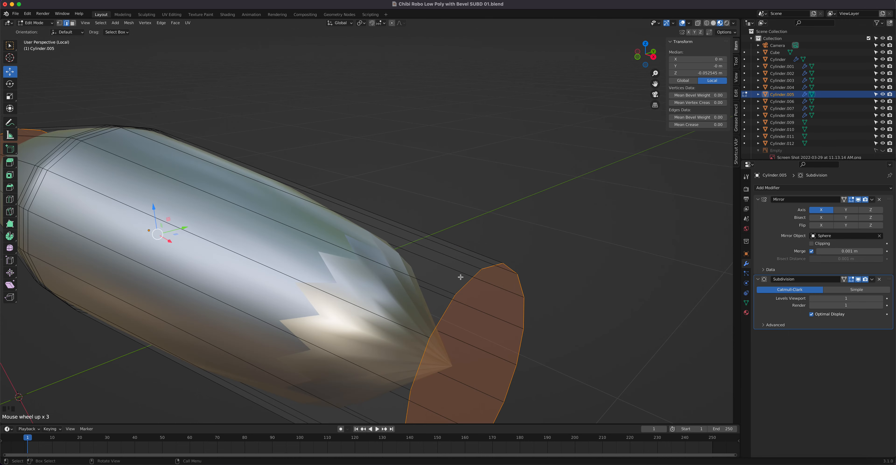
pyautogui.rightClick(467, 280)
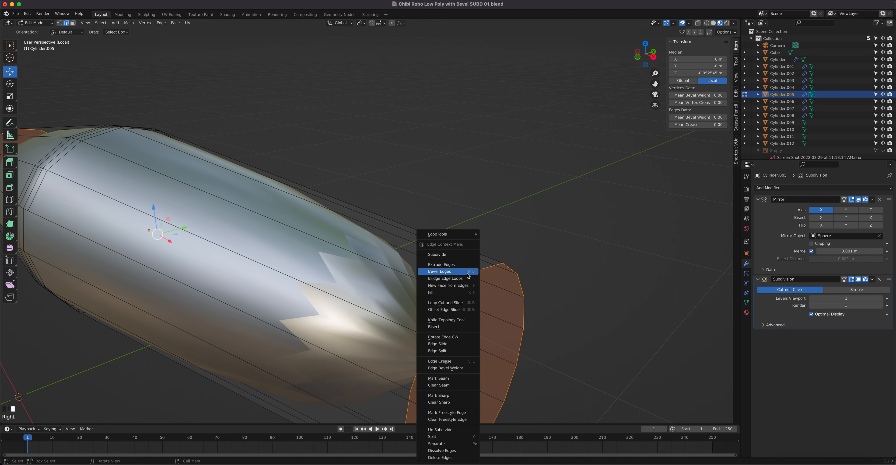
pyautogui.click(467, 273)
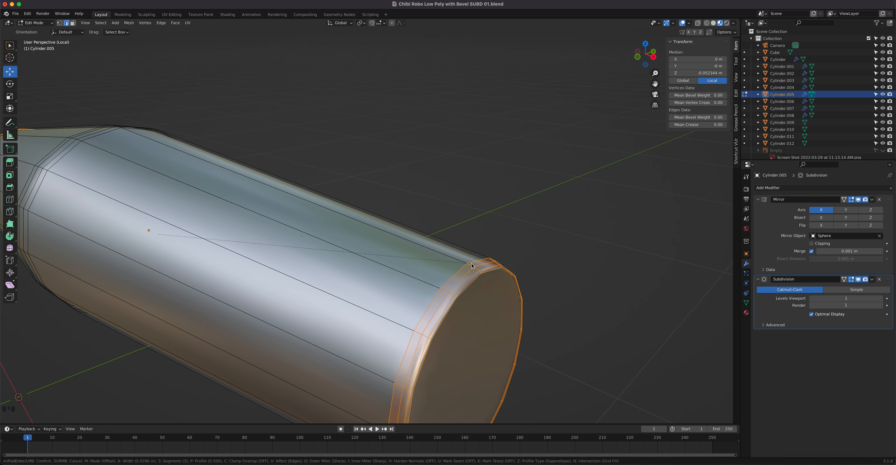
pyautogui.click(469, 263)
pyautogui.scroll(-5, 391, 247)
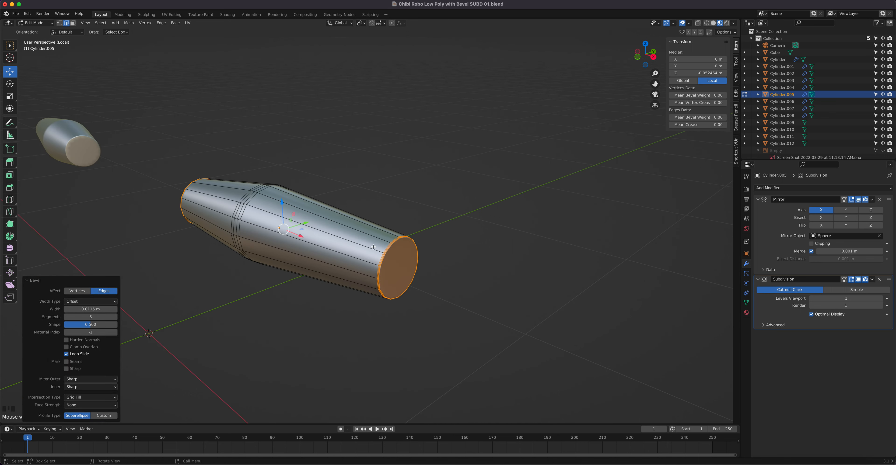
pyautogui.press('Tab')
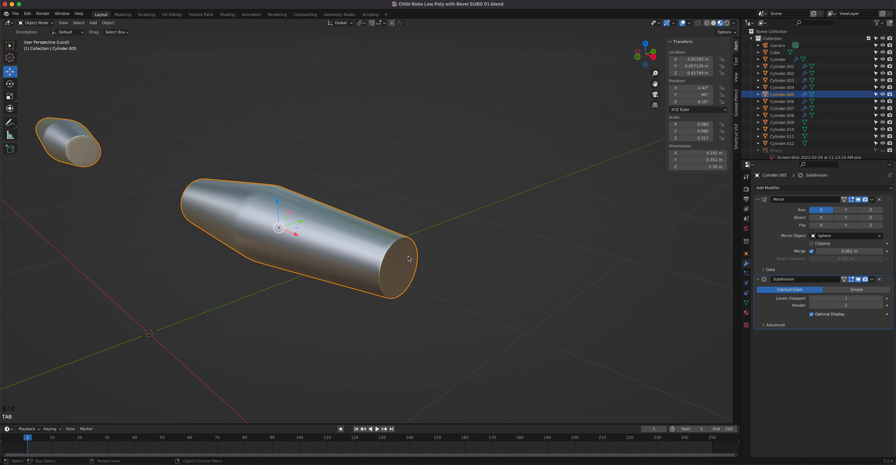
pyautogui.press('/')
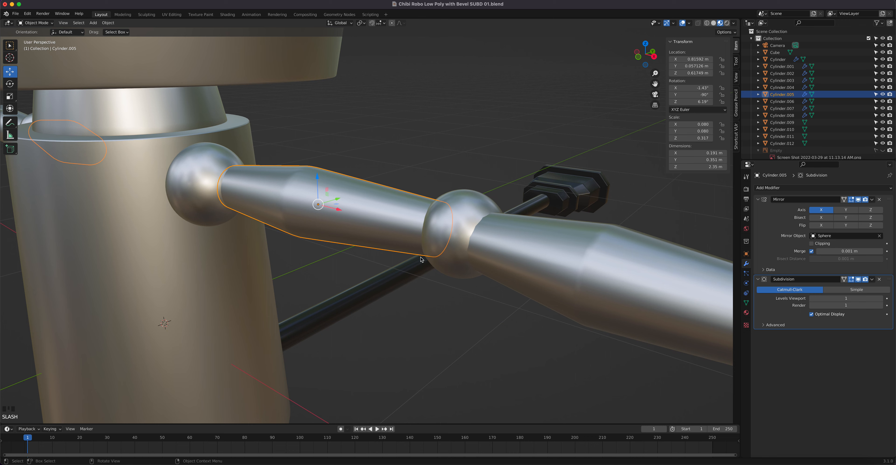
# - Open the forearm mesh in Edit Mode and isolate it in local view
pyautogui.click(549, 293)
pyautogui.press('Tab')
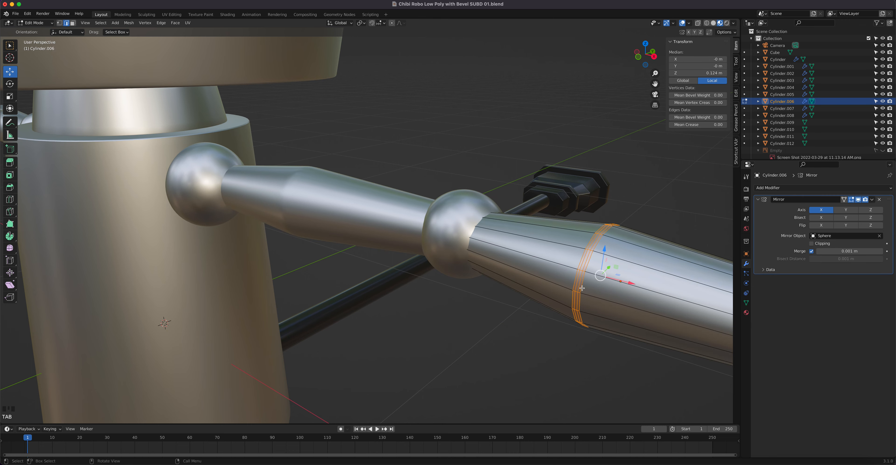
pyautogui.press('/')
# - Bevel both end edge loops of the forearm about 0.0206 m wide with 3 segments
pyautogui.scroll(6, 532, 258)
pyautogui.keyDown('shift'); pyautogui.moveTo(586, 256); pyautogui.dragTo(333, 189, button='middle'); pyautogui.keyUp('shift')
pyautogui.scroll(2, 599, 262)
pyautogui.keyDown('shift'); pyautogui.moveTo(599, 262); pyautogui.dragTo(360, 237, button='middle'); pyautogui.keyUp('shift')
pyautogui.moveTo(329, 213); pyautogui.dragTo(571, 216, button='middle')
pyautogui.keyDown('alt'); pyautogui.click(571, 216); pyautogui.keyUp('alt')
pyautogui.rightClick(570, 215)
pyautogui.click(570, 216)
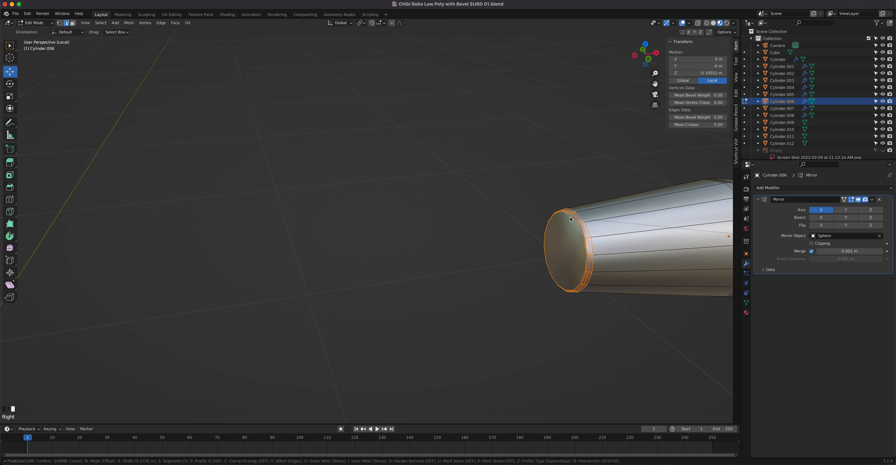
pyautogui.click(571, 219)
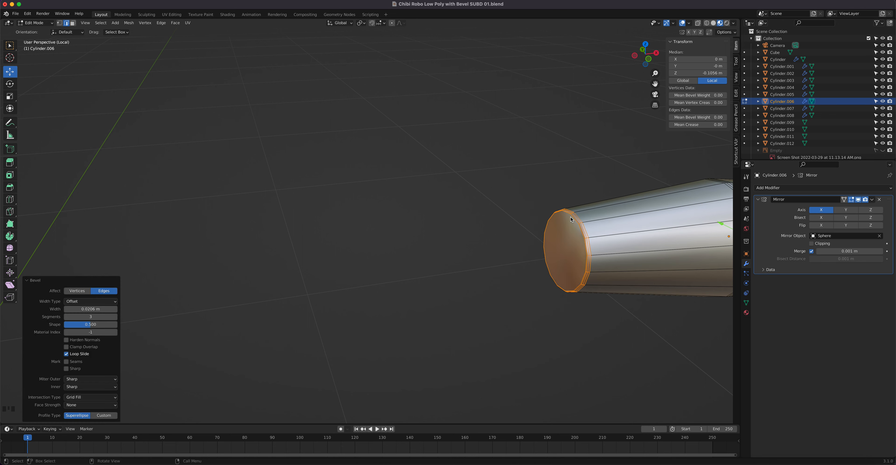
# - Add a Subdivision Surface modifier to the forearm with a render level of 1, then return to Object Mode and leave local view
pyautogui.click(772, 188)
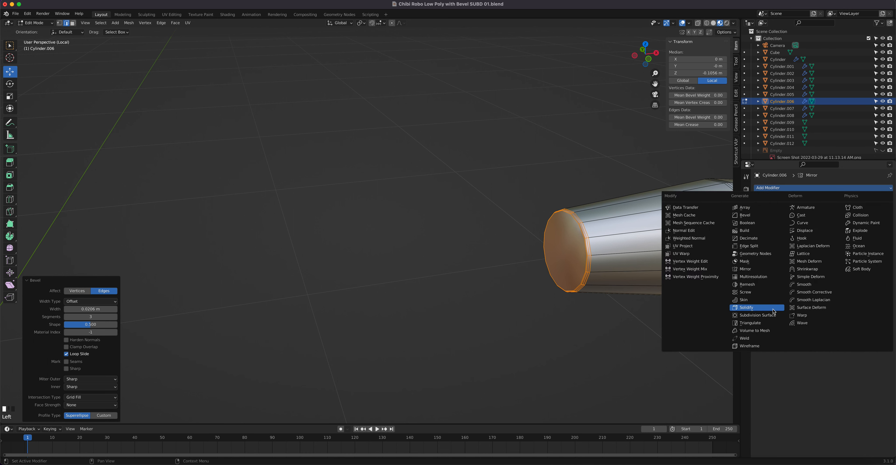
pyautogui.click(757, 315)
pyautogui.click(881, 305)
pyautogui.click(811, 305)
pyautogui.click(812, 306)
pyautogui.press('Tab')
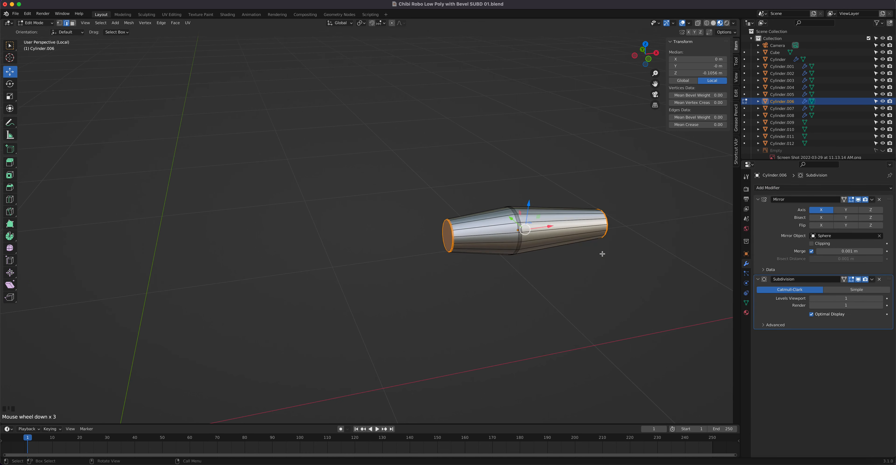
pyautogui.press('/')
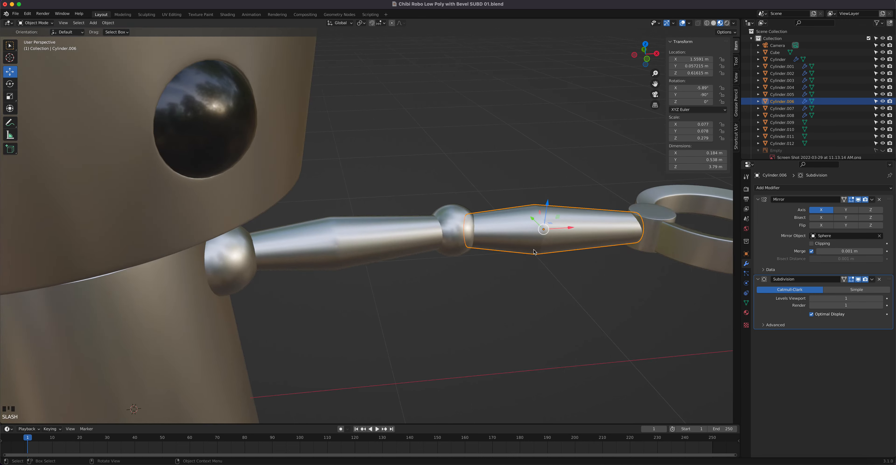
# - Add a Subdivision Surface modifier to the mirrored hip spheres with a render level of 1
pyautogui.scroll(-5, 279, 192)
pyautogui.moveTo(278, 191); pyautogui.dragTo(383, 177, button='middle')
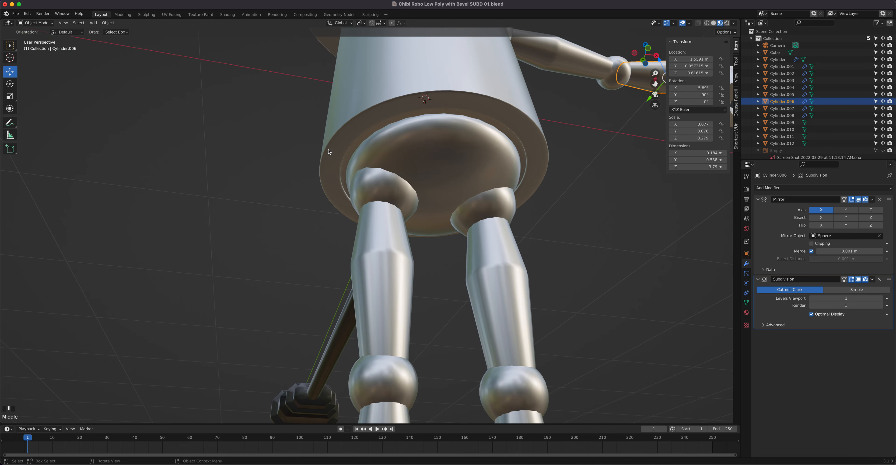
pyautogui.click(407, 186)
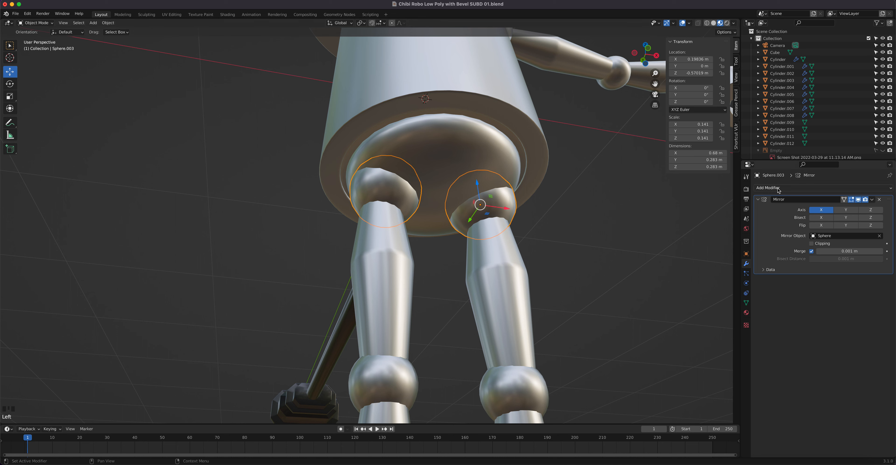
pyautogui.click(768, 188)
pyautogui.click(757, 316)
pyautogui.click(811, 306)
# - Add a Subdivision Surface modifier to the mirrored knee spheres with a render level of 1
pyautogui.click(529, 384)
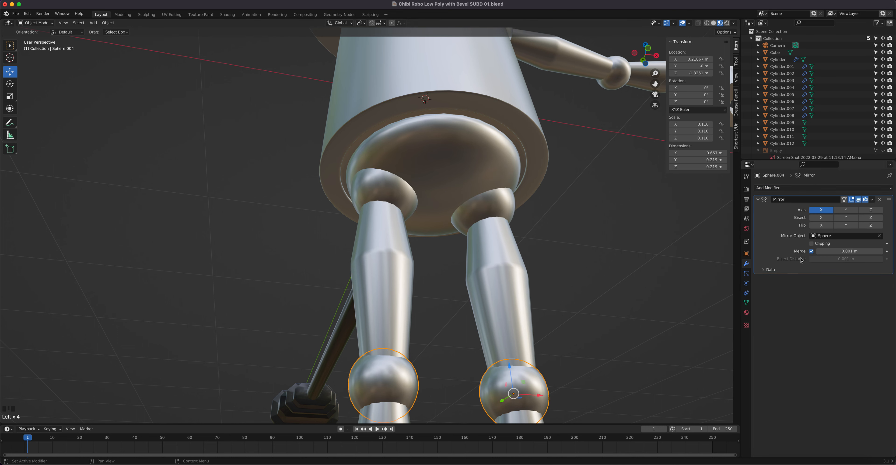
pyautogui.click(808, 188)
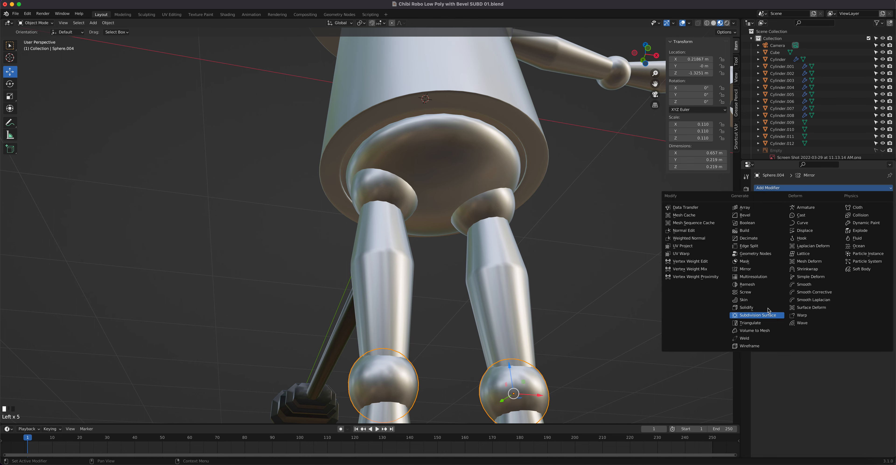
pyautogui.click(762, 315)
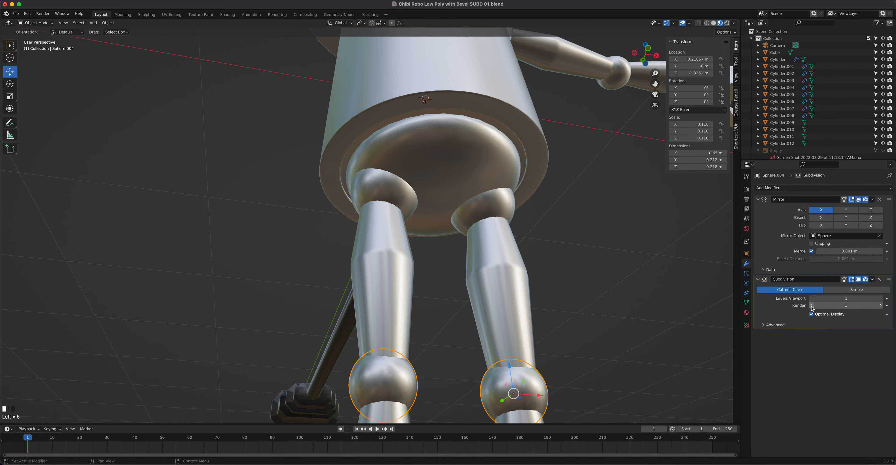
# - Add a Subdivision Surface modifier to the mirrored feet with a viewport level of 2
pyautogui.keyDown('shift'); pyautogui.moveTo(577, 289); pyautogui.dragTo(522, 126, button='middle'); pyautogui.keyUp('shift')
pyautogui.click(450, 237)
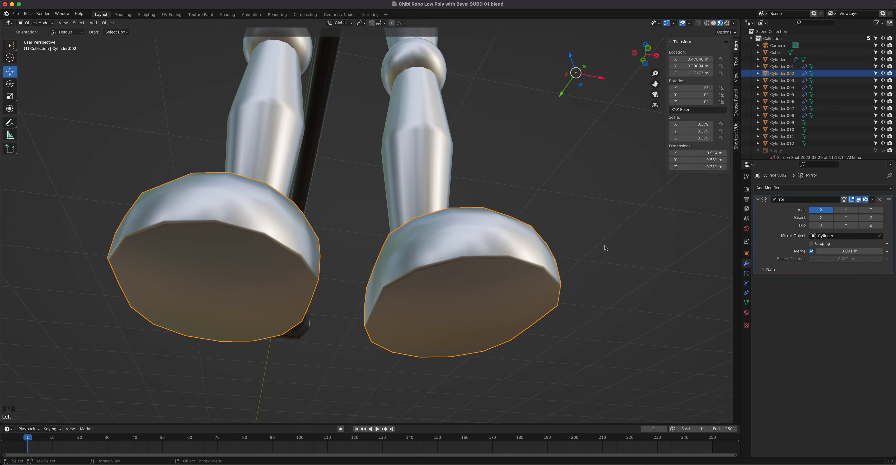
pyautogui.click(807, 188)
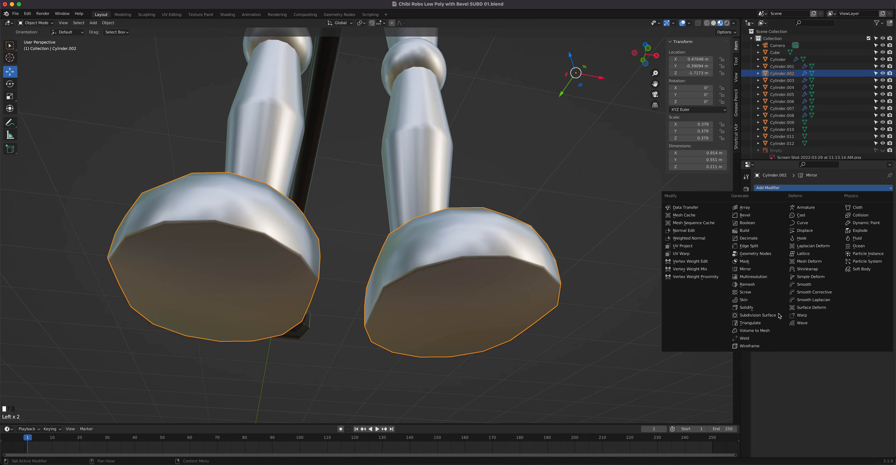
pyautogui.click(758, 315)
pyautogui.keyDown('shift'); pyautogui.moveTo(555, 259); pyautogui.dragTo(515, 254, button='middle'); pyautogui.keyUp('shift')
pyautogui.click(880, 299)
# - Isolate the mirrored upper legs and bevel their top and bottom edge loops with 3 segments and a width of about 0.03 m
pyautogui.keyDown('shift'); pyautogui.moveTo(515, 254); pyautogui.dragTo(520, 150, button='middle'); pyautogui.keyUp('shift')
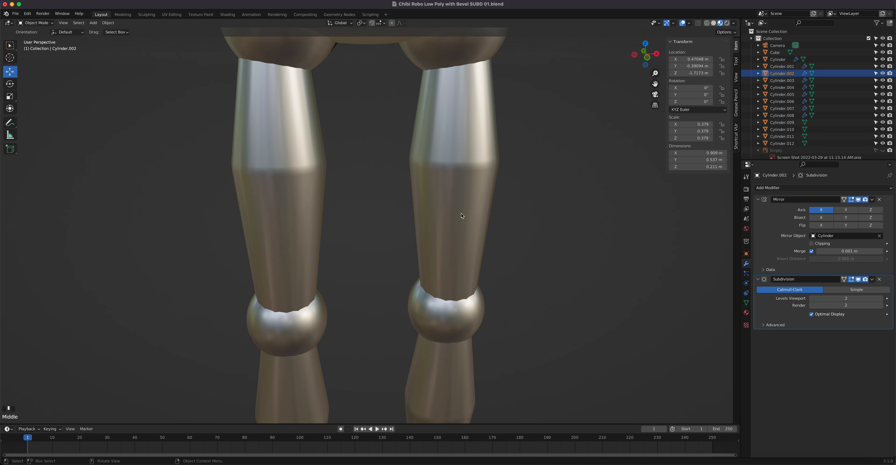
pyautogui.click(467, 216)
pyautogui.moveTo(477, 200)
pyautogui.mouseDown(button='middle')
pyautogui.moveTo(452, 201)
pyautogui.moveTo(479, 204)
pyautogui.mouseUp(button='middle')
pyautogui.press('Tab')
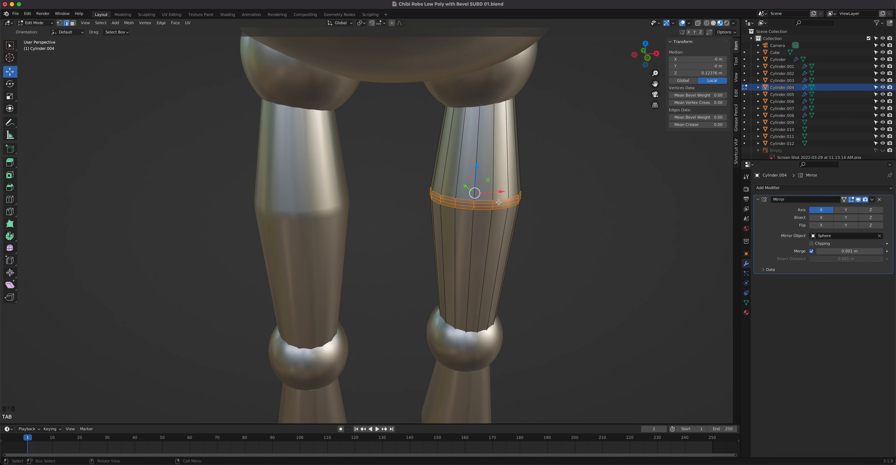
pyautogui.press('/')
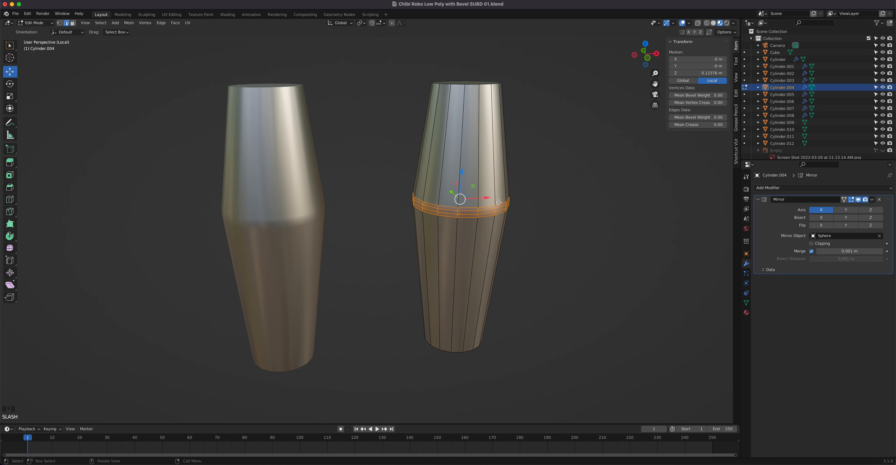
pyautogui.keyDown('alt'); pyautogui.click(473, 86); pyautogui.keyUp('alt')
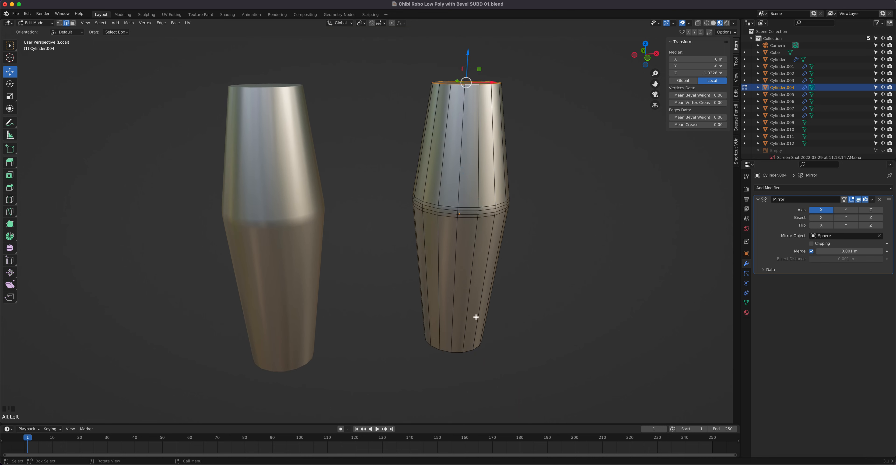
pyautogui.keyDown('alt'); pyautogui.click(467, 351); pyautogui.keyUp('alt')
pyautogui.rightClick(471, 351)
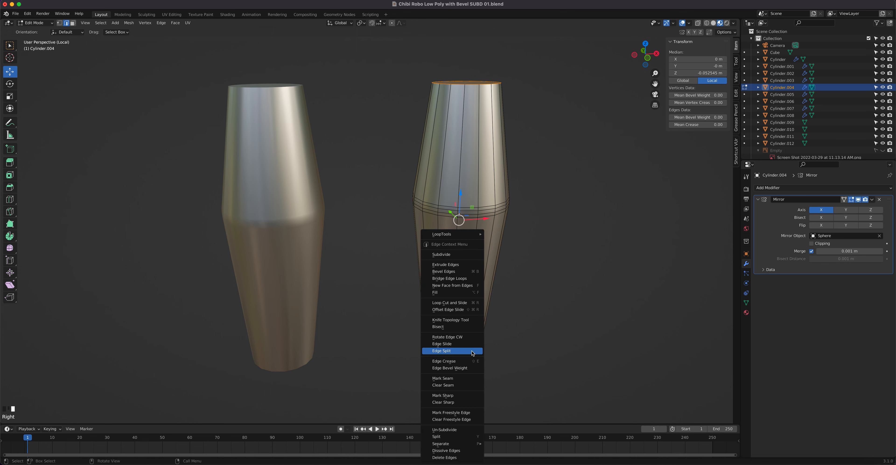
pyautogui.click(456, 273)
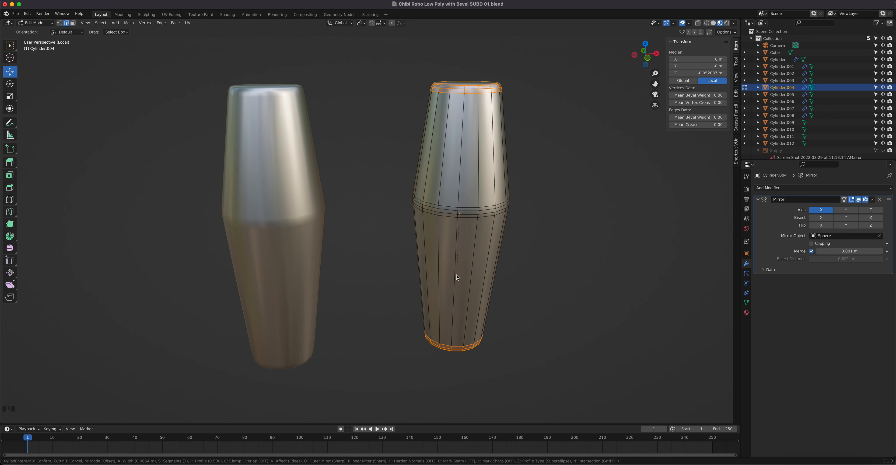
pyautogui.click(457, 277)
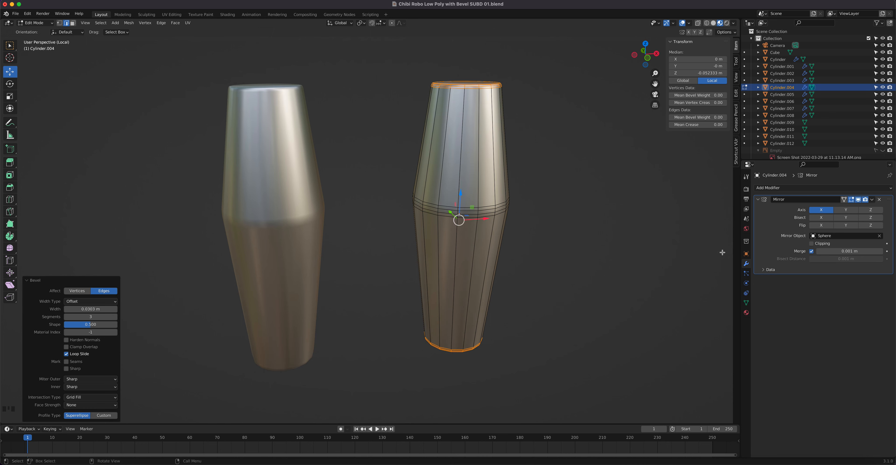
# - Add a Subdivision Surface modifier to the upper legs with a render level of 1, then return to Object Mode and leave local view
pyautogui.click(785, 189)
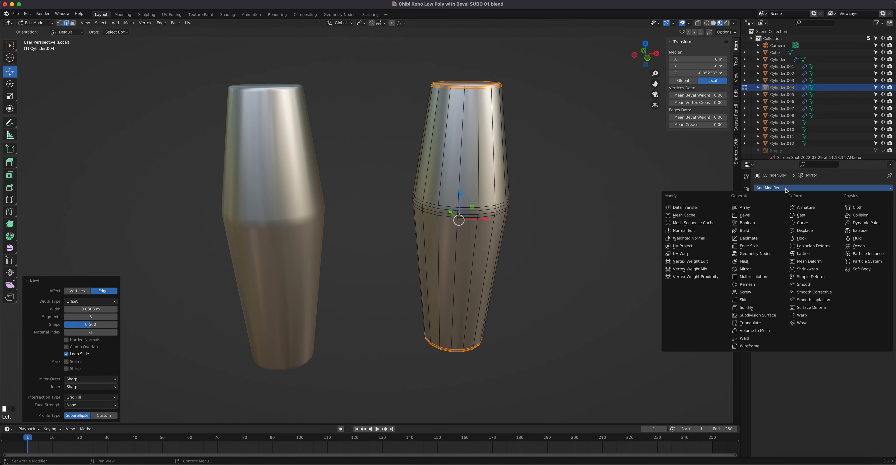
pyautogui.click(772, 315)
pyautogui.press('Tab')
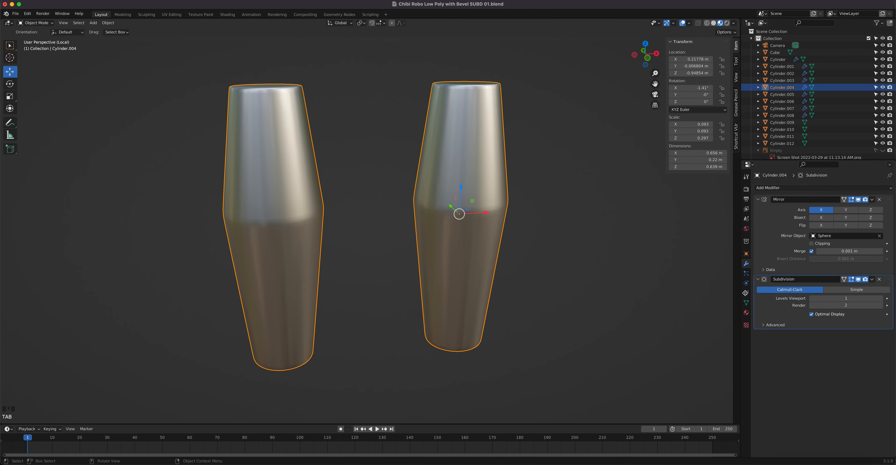
pyautogui.click(811, 306)
pyautogui.moveTo(563, 310); pyautogui.dragTo(539, 295, button='middle')
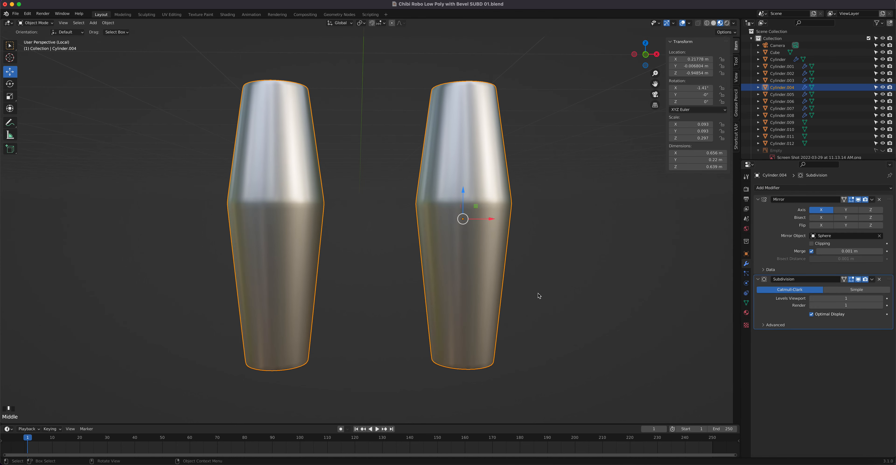
pyautogui.press('/')
# - Isolate the mirrored lower legs, select both end edge loops, and add a Subdivision Surface modifier with a render level of 1
pyautogui.click(463, 382)
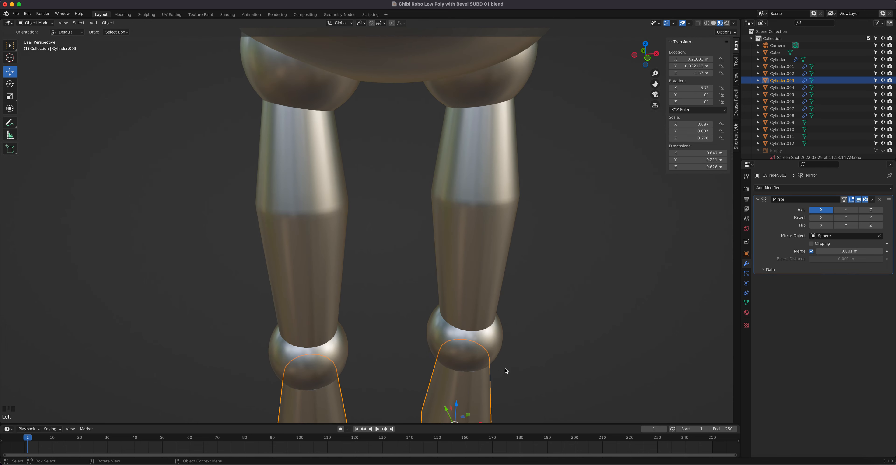
pyautogui.press('Tab')
pyautogui.press('/')
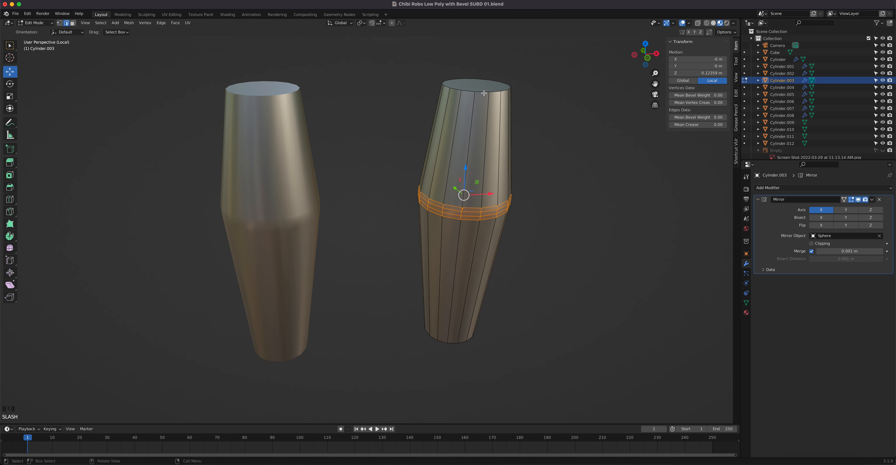
pyautogui.keyDown('alt'); pyautogui.click(484, 93); pyautogui.keyUp('alt')
pyautogui.moveTo(476, 240); pyautogui.dragTo(475, 224, button='middle')
pyautogui.keyDown('alt'); pyautogui.keyDown('shift'); pyautogui.click(457, 354); pyautogui.keyUp('shift'); pyautogui.keyUp('alt')
pyautogui.click(816, 188)
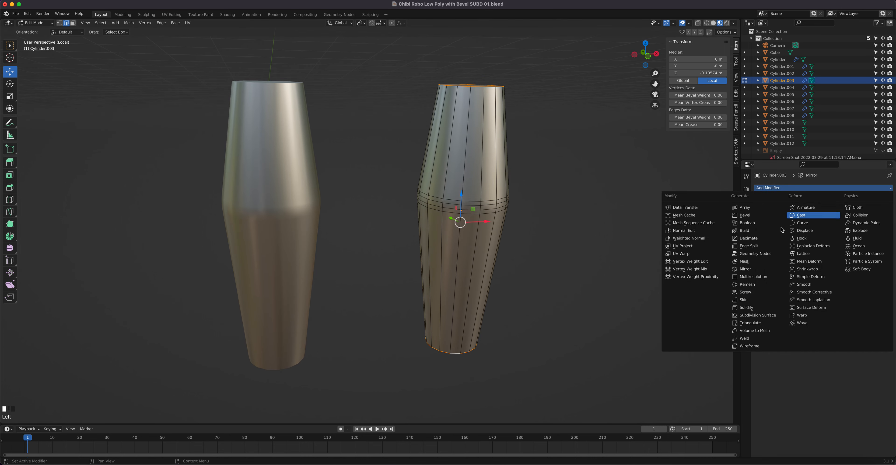
pyautogui.click(765, 315)
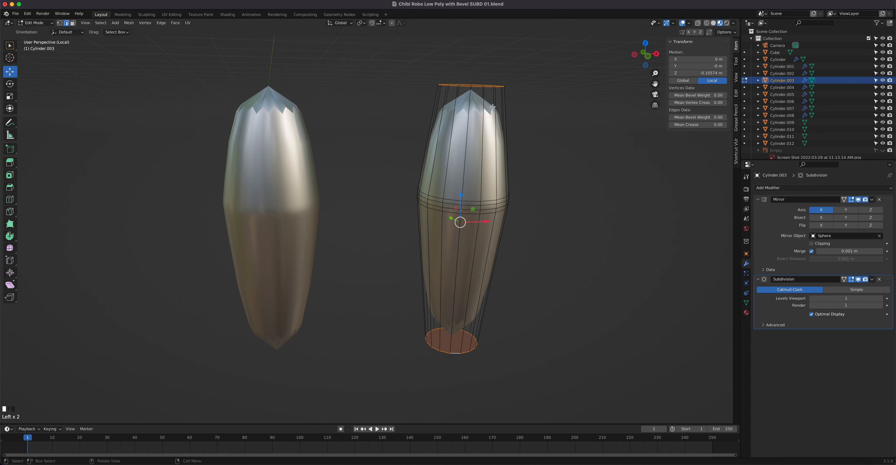
# - Bevel the lower legs' end edge loops with 3 segments and a width of about 0.018 m, then leave Edit Mode and local view
pyautogui.rightClick(487, 88)
pyautogui.click(488, 90)
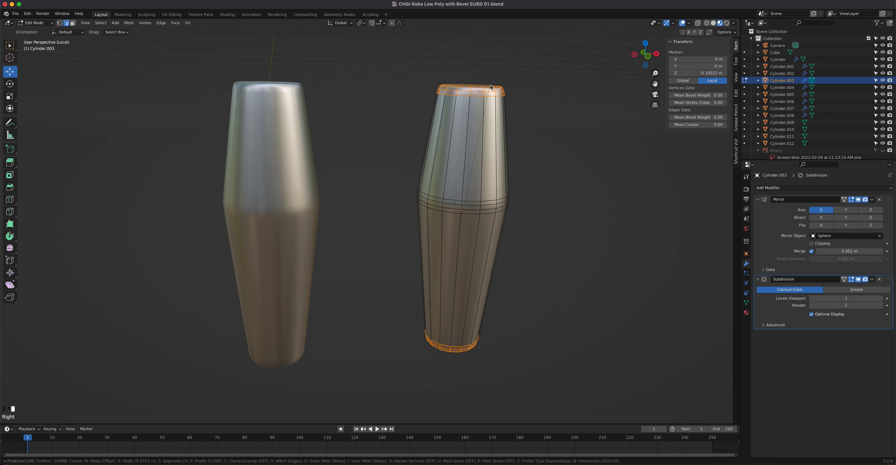
pyautogui.click(490, 89)
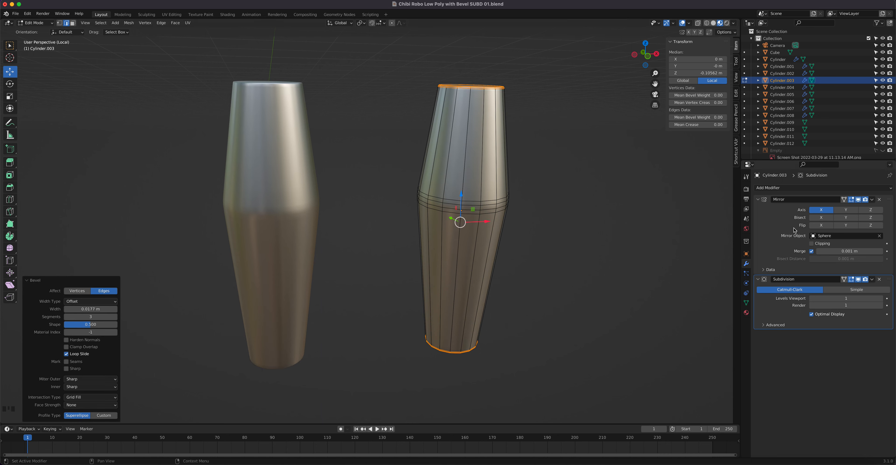
pyautogui.press('Tab')
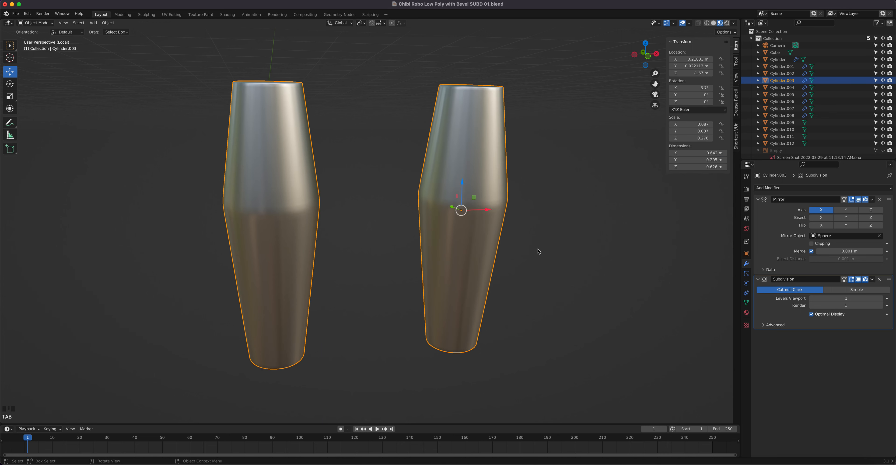
pyautogui.press('KP_Divide')
# - Add a Subdivision Surface modifier to the mirrored eyes with a render level of 1 and check their mesh in Edit Mode
pyautogui.scroll(-5, 457, 231)
pyautogui.moveTo(418, 164); pyautogui.dragTo(434, 214, button='middle')
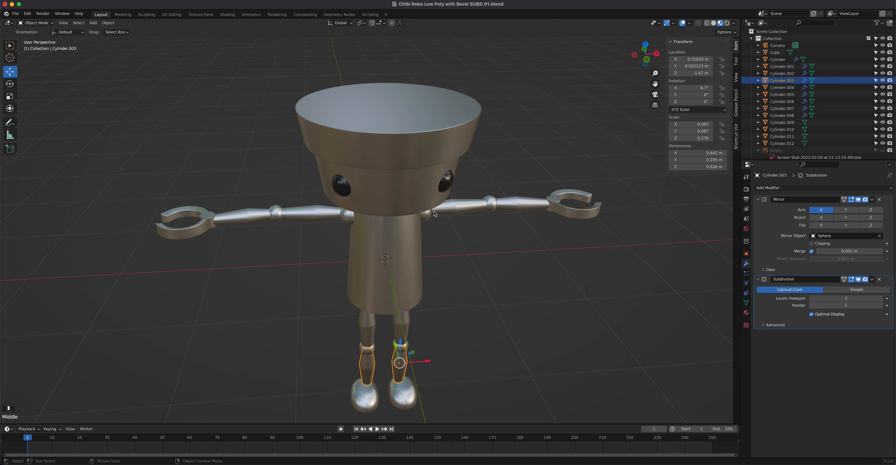
pyautogui.click(449, 183)
pyautogui.scroll(6, 451, 185)
pyautogui.keyDown('shift'); pyautogui.moveTo(660, 181); pyautogui.dragTo(557, 240, button='middle'); pyautogui.keyUp('shift')
pyautogui.click(802, 188)
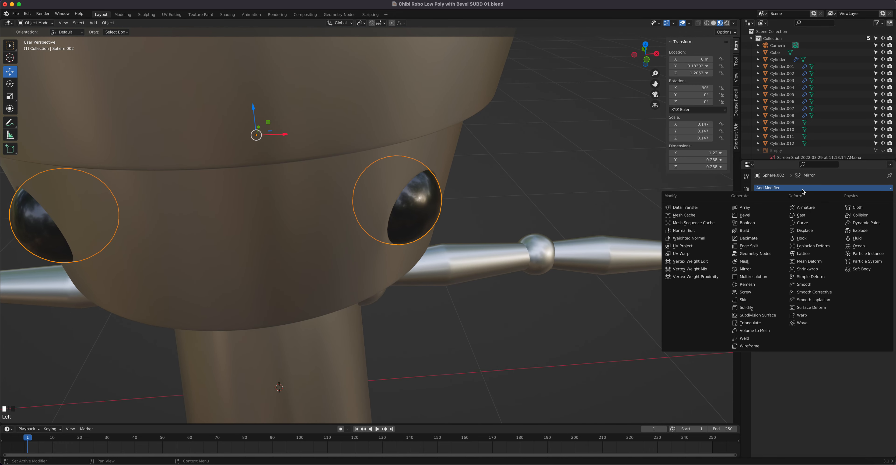
pyautogui.click(784, 319)
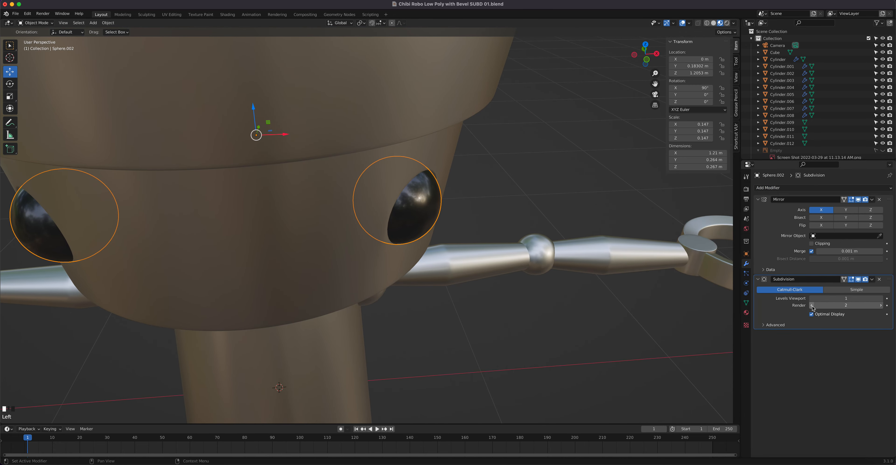
pyautogui.moveTo(537, 257); pyautogui.dragTo(522, 248, button='middle')
pyautogui.press('Tab')
pyautogui.keyDown('shift'); pyautogui.moveTo(388, 240); pyautogui.dragTo(510, 312, button='middle'); pyautogui.keyUp('shift')
pyautogui.press('Tab')
# - Save the smoothed robot file
pyautogui.scroll(-4, 519, 204)
pyautogui.moveTo(519, 204); pyautogui.dragTo(440, 233, button='middle')
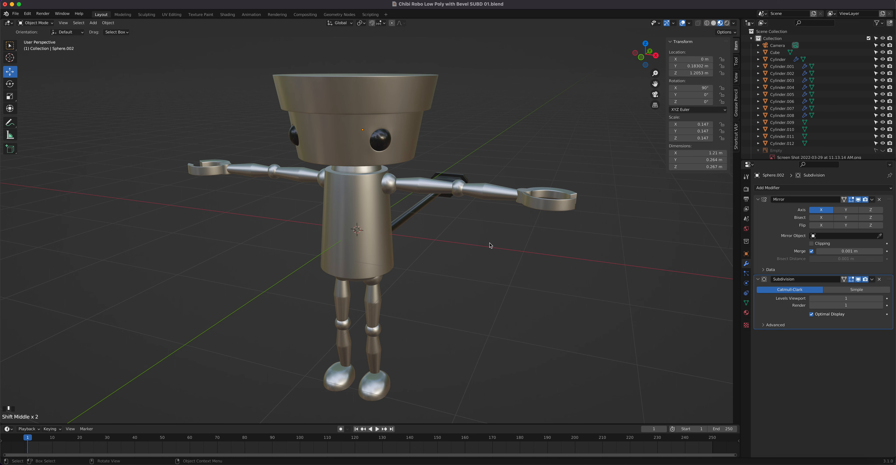
pyautogui.hotkey('ctrl', 's')
# - Select all the objects of the robot, including the plug and its cord, and copy them
pyautogui.scroll(-3, 466, 239)
pyautogui.scroll(5, 466, 239)
pyautogui.keyDown('shift'); pyautogui.moveTo(452, 229); pyautogui.dragTo(397, 211, button='middle'); pyautogui.keyUp('shift')
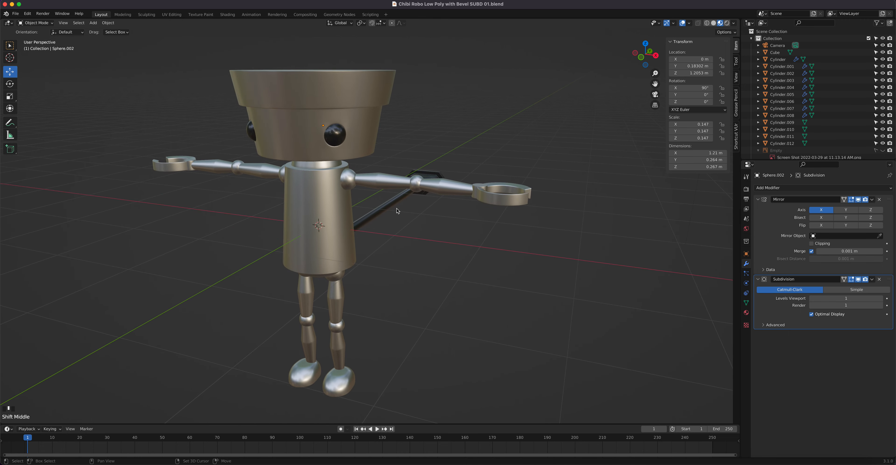
pyautogui.scroll(-3, 398, 211)
pyautogui.scroll(1, 399, 217)
pyautogui.moveTo(186, 93); pyautogui.dragTo(504, 394)
pyautogui.moveTo(436, 320)
pyautogui.mouseDown(button='middle')
pyautogui.moveTo(366, 306)
pyautogui.moveTo(484, 306)
pyautogui.moveTo(490, 294)
pyautogui.moveTo(546, 367)
pyautogui.moveTo(557, 313)
pyautogui.moveTo(420, 317)
pyautogui.mouseUp(button='middle')
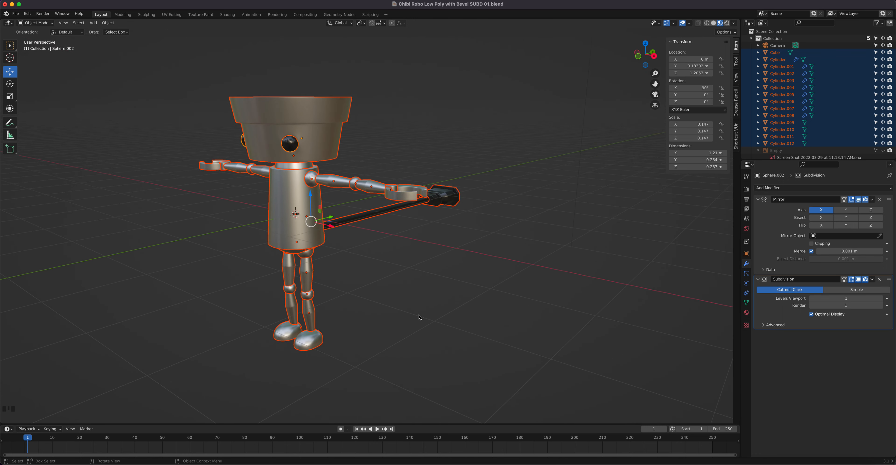
pyautogui.scroll(-8, 394, 299)
pyautogui.scroll(6, 395, 299)
pyautogui.press('super+c')
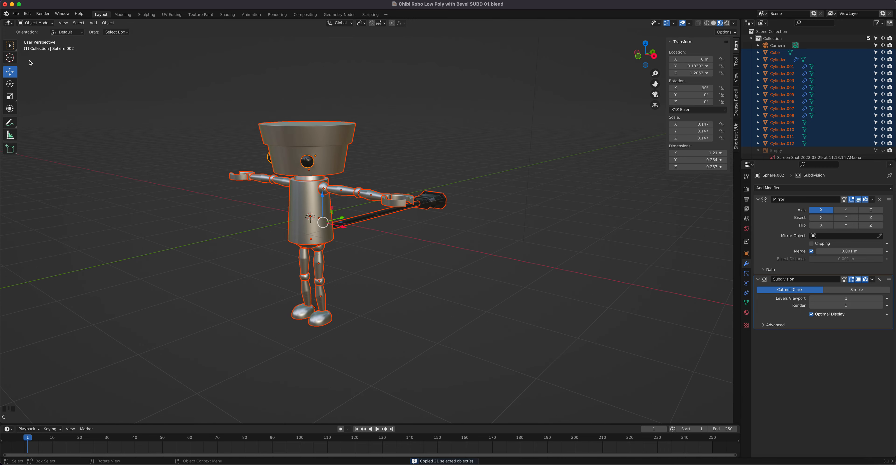
# - Open the recent file Chibi Robo Low Poly 01.blend, saving the changes to the current file
pyautogui.click(18, 15)
pyautogui.moveTo(38, 35)
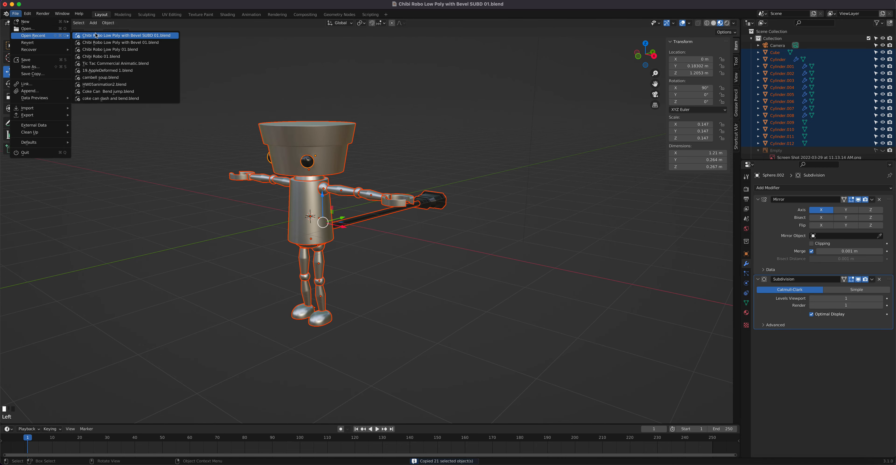
pyautogui.click(151, 50)
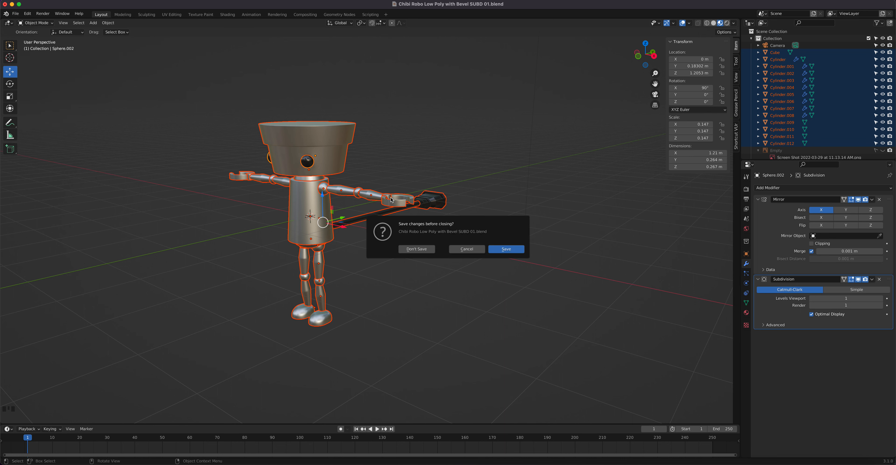
pyautogui.click(504, 249)
pyautogui.scroll(-4, 416, 230)
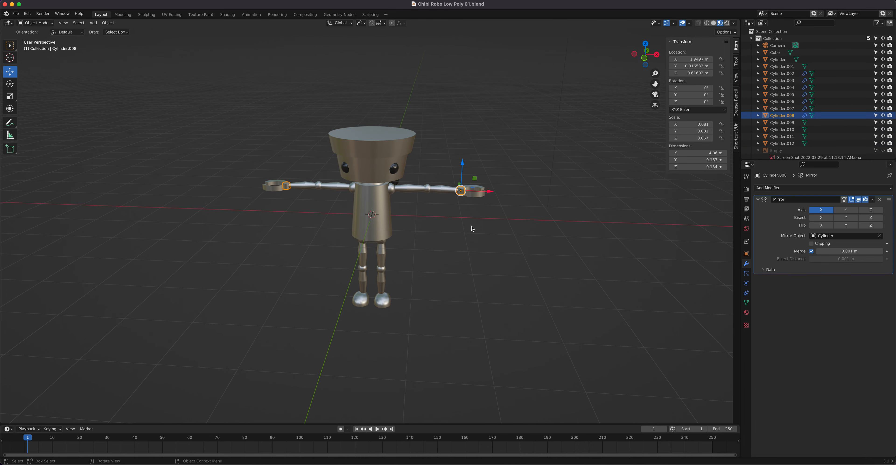
# - Paste the copied robot into the low-poly scene and move it about 5.9 m along X, beside the original
pyautogui.click(444, 213)
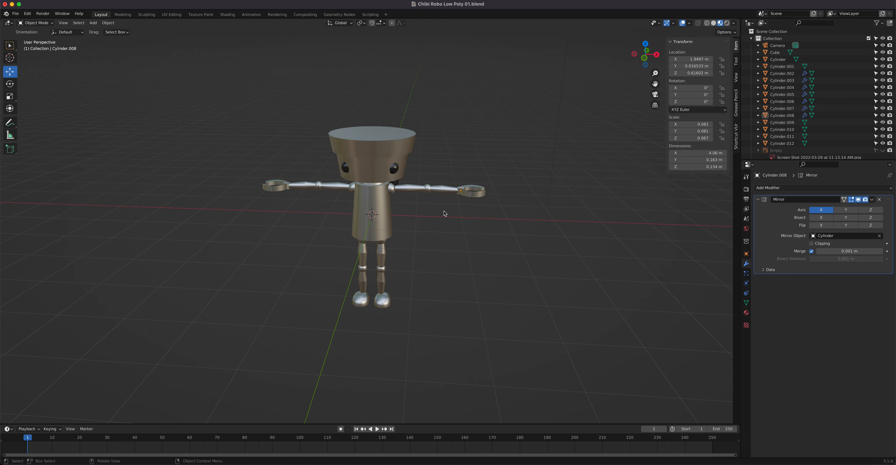
pyautogui.hotkey('ctrl', 'v')
pyautogui.rightClick(444, 231)
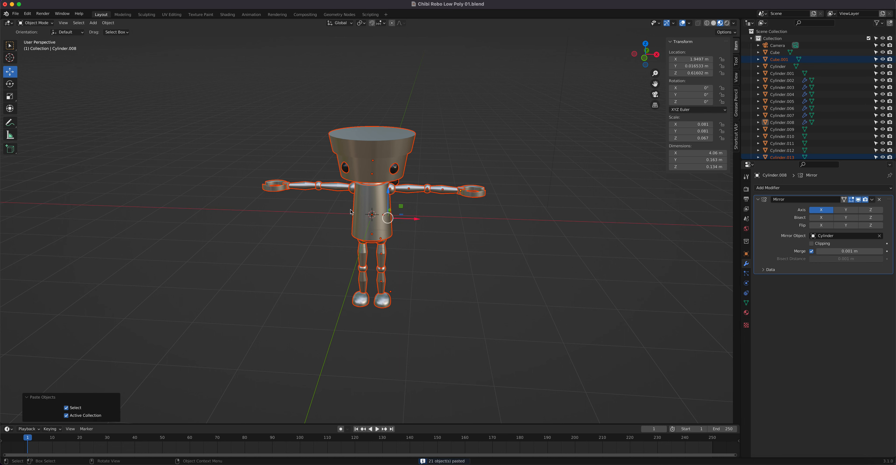
pyautogui.moveTo(417, 221); pyautogui.dragTo(690, 265)
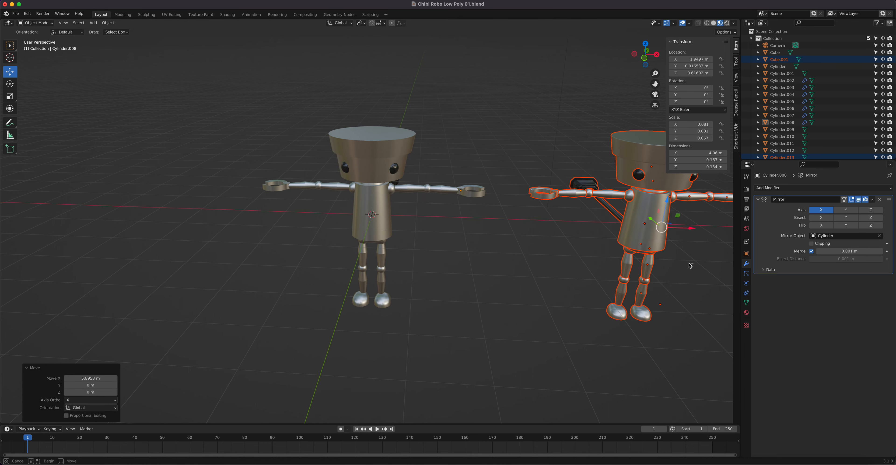
pyautogui.click(687, 265)
# - Paste a second copy of the robot and move it along X past the first copy to form a row of three
pyautogui.moveTo(687, 265); pyautogui.dragTo(334, 261, button='middle')
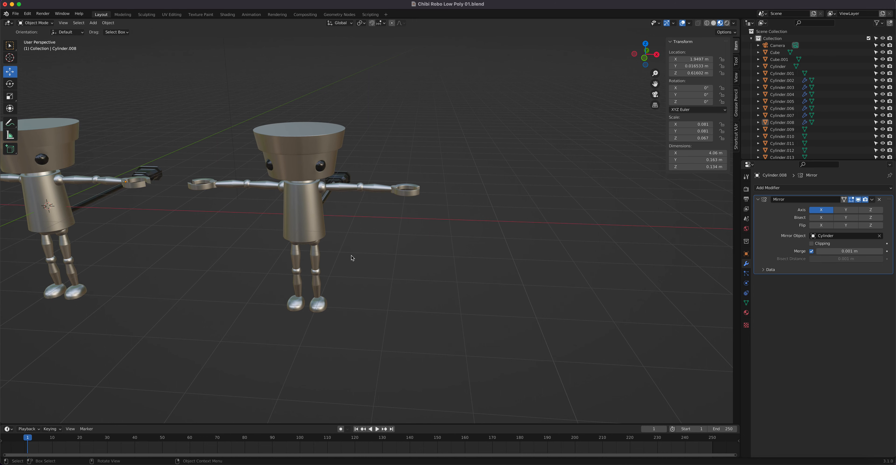
pyautogui.hotkey('ctrl', 'v')
pyautogui.rightClick(351, 258)
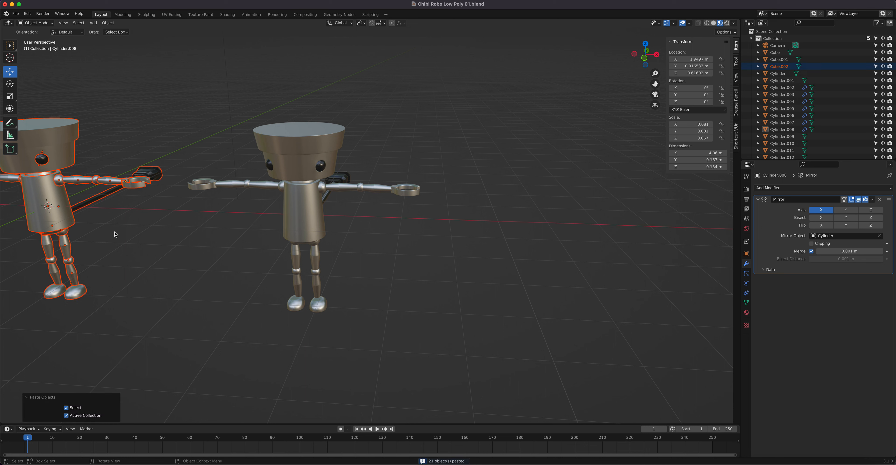
pyautogui.click(116, 234)
pyautogui.hotkey('ctrl', 'z')
pyautogui.scroll(-2, 143, 225)
pyautogui.moveTo(194, 218); pyautogui.dragTo(543, 259)
# - Remove the Subdivision modifiers from the middle robot's head, eyes, torso and neck
pyautogui.click(330, 183)
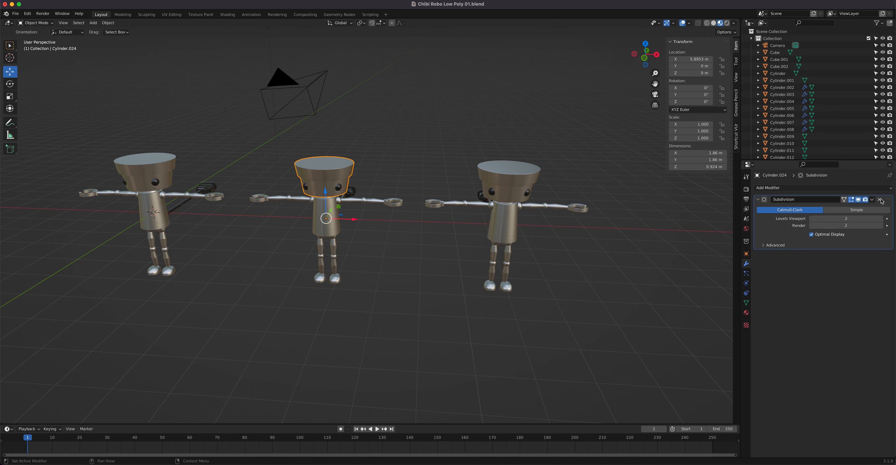
pyautogui.click(880, 199)
pyautogui.scroll(3, 292, 153)
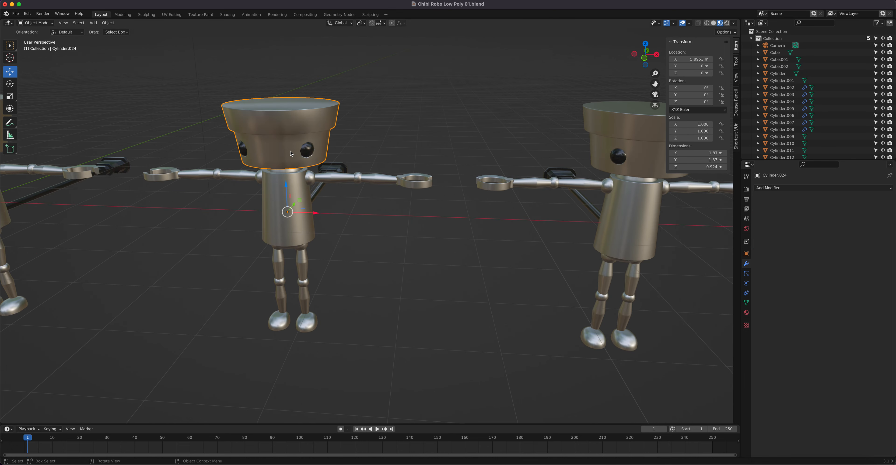
pyautogui.click(307, 151)
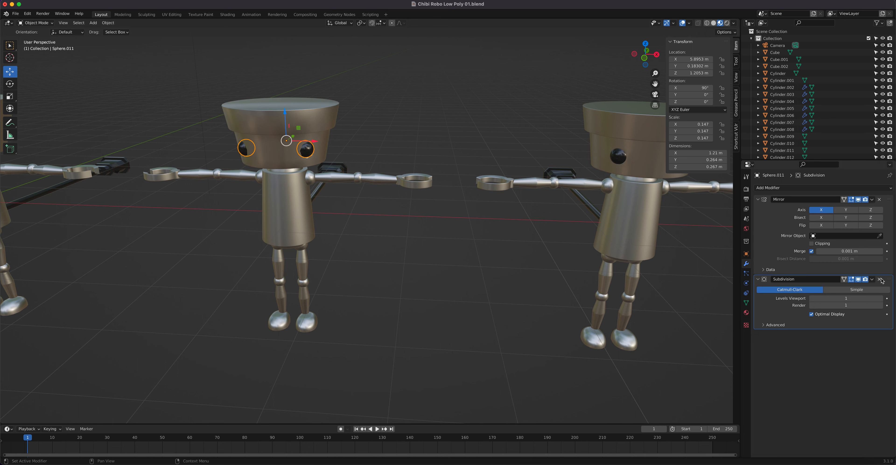
pyautogui.click(292, 212)
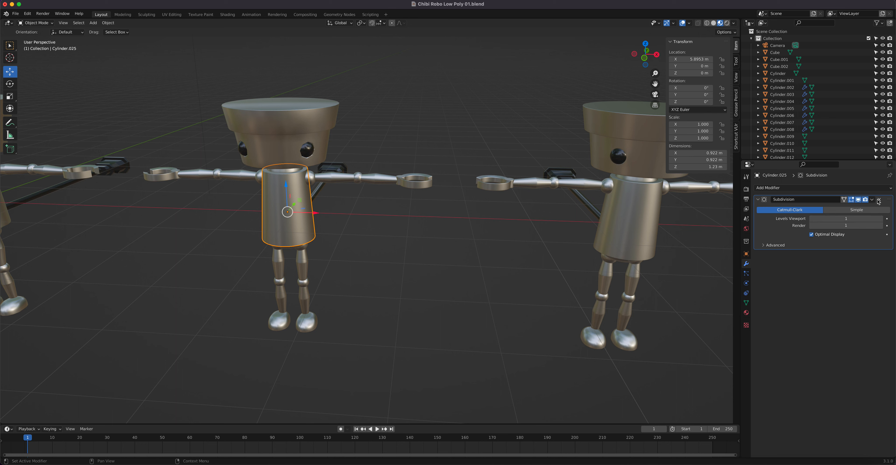
pyautogui.click(879, 200)
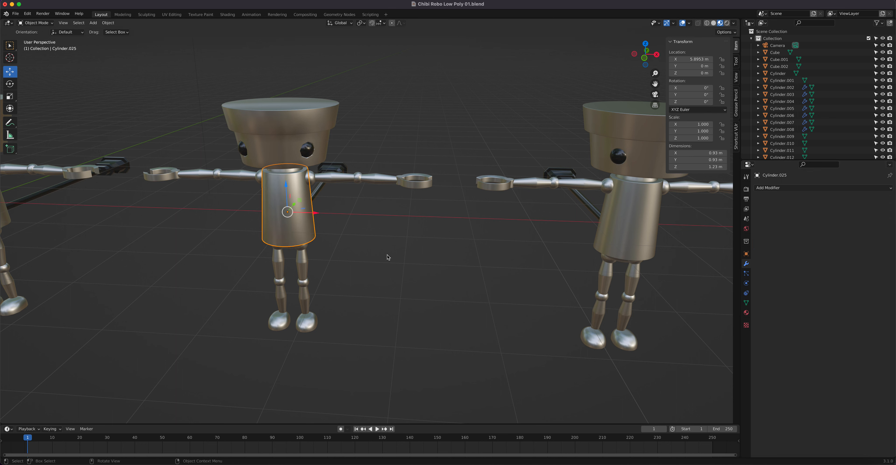
pyautogui.click(281, 171)
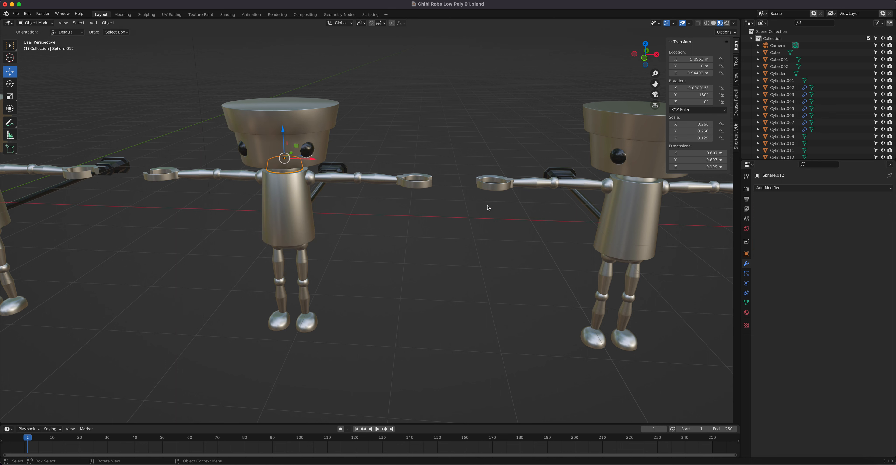
# - Remove the Subdivision modifiers from the middle robot's hands and wrist joints, keeping their Mirror modifiers
pyautogui.click(418, 178)
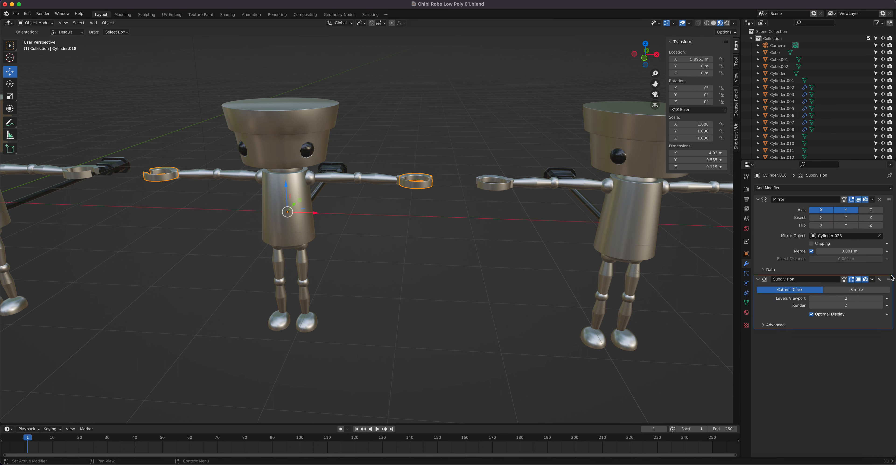
pyautogui.click(879, 280)
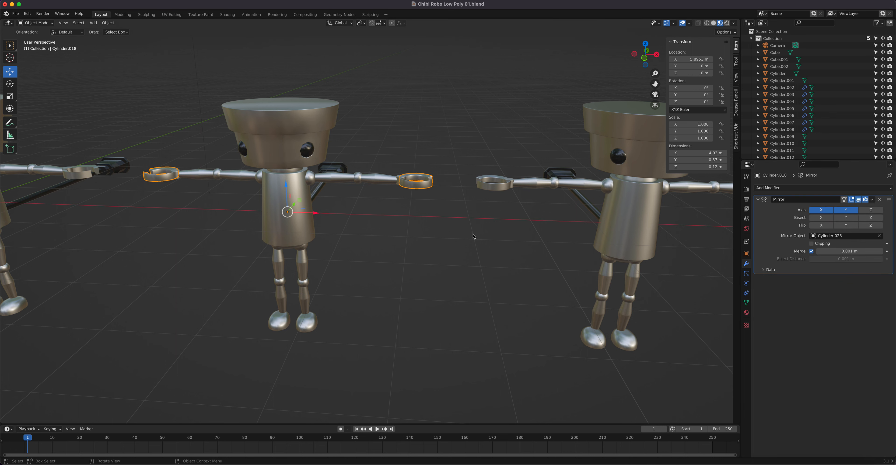
pyautogui.click(399, 179)
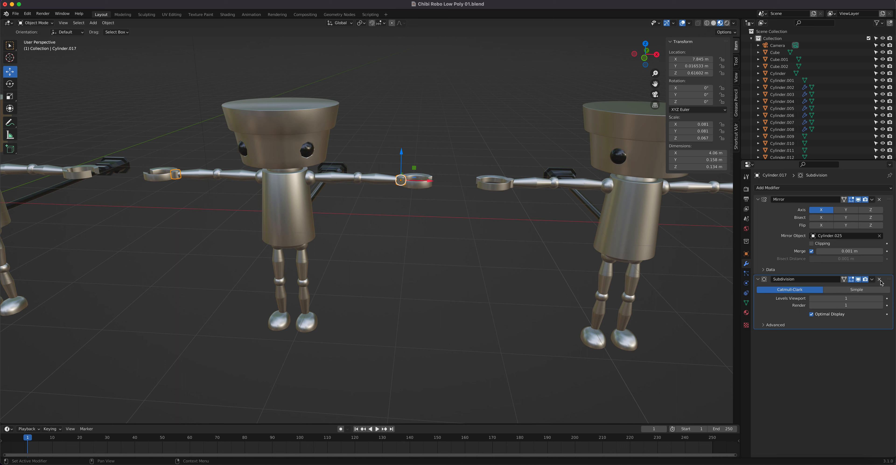
pyautogui.click(879, 280)
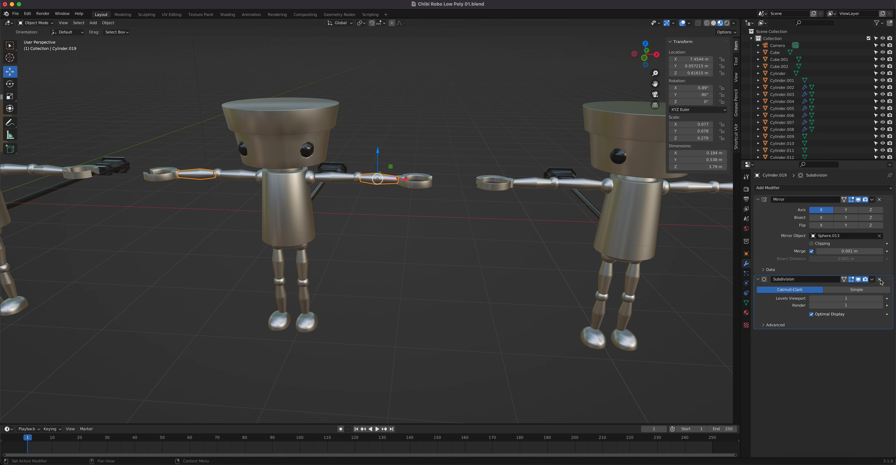
# - Remove the Subdivision modifiers from the middle robot's forearms, upper arms and shoulder joints, keeping their Mirror modifiers
pyautogui.click(881, 280)
pyautogui.click(336, 183)
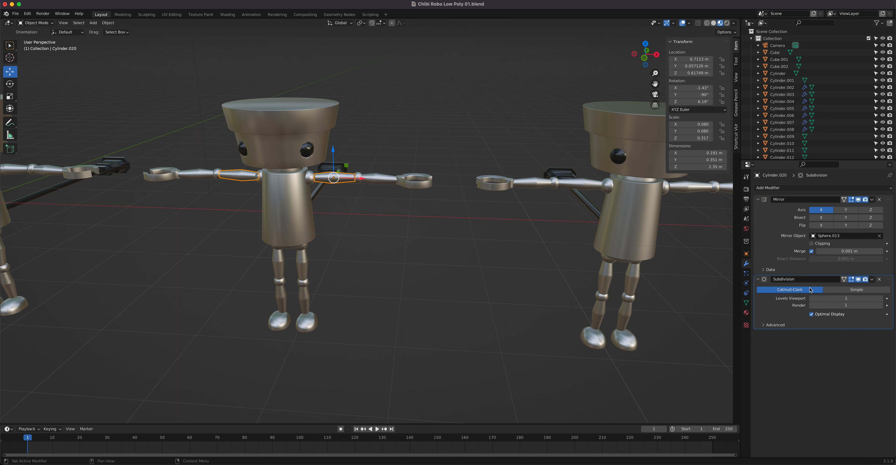
pyautogui.click(881, 280)
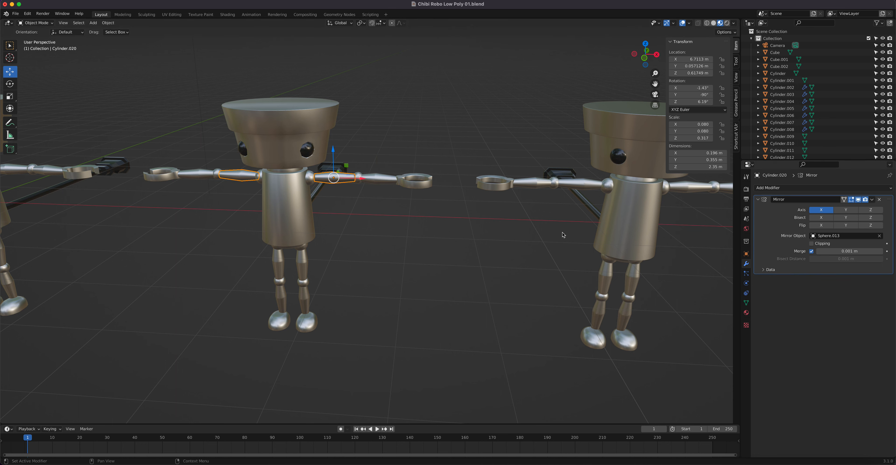
pyautogui.click(309, 177)
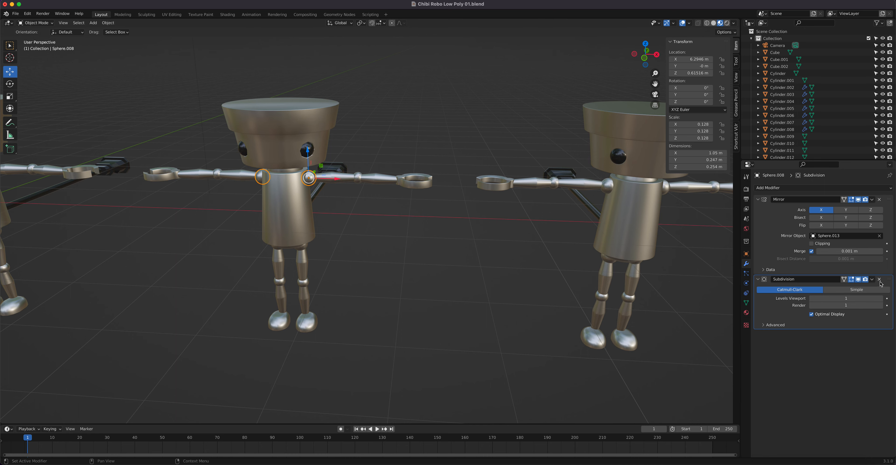
pyautogui.click(880, 280)
# - Select the middle robot's plug and examine its edges and modifiers up close
pyautogui.moveTo(458, 214); pyautogui.dragTo(393, 240, button='middle')
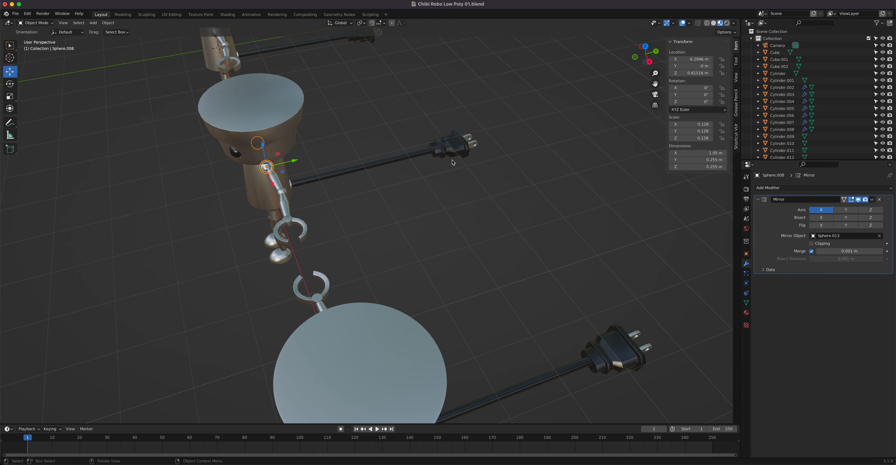
pyautogui.click(457, 151)
pyautogui.scroll(4, 455, 160)
pyautogui.keyDown('shift'); pyautogui.moveTo(494, 184); pyautogui.dragTo(376, 305, button='middle'); pyautogui.keyUp('shift')
pyautogui.scroll(2, 407, 212)
pyautogui.scroll(5, 408, 212)
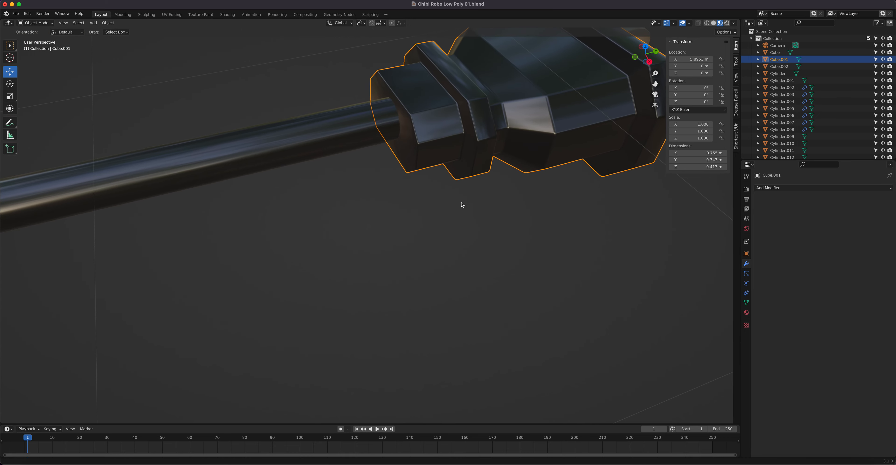
pyautogui.scroll(-10, 358, 224)
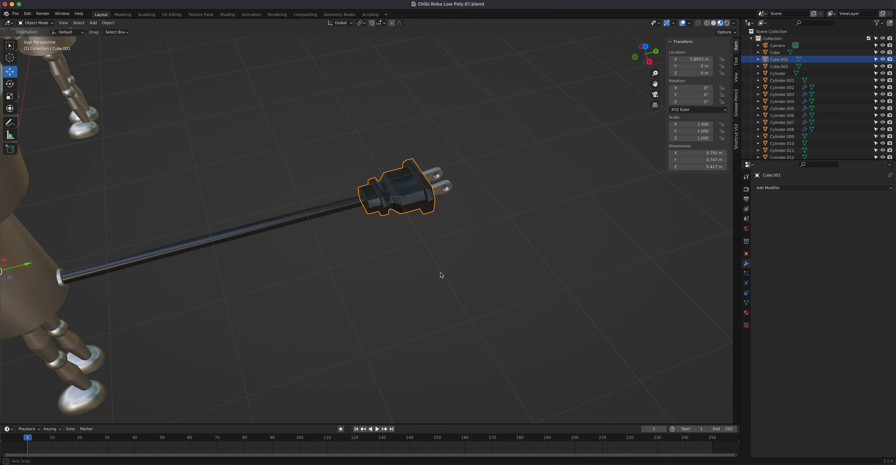
# - Add a Subdivision Surface modifier to the third robot's plug with both viewport and render levels at 1
pyautogui.keyDown('shift'); pyautogui.moveTo(414, 301); pyautogui.dragTo(358, 200, button='middle'); pyautogui.keyUp('shift')
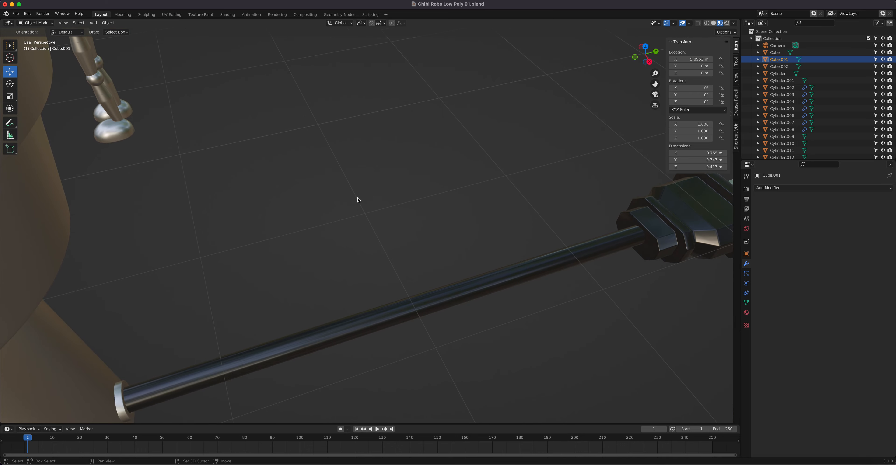
pyautogui.click(650, 235)
pyautogui.click(793, 188)
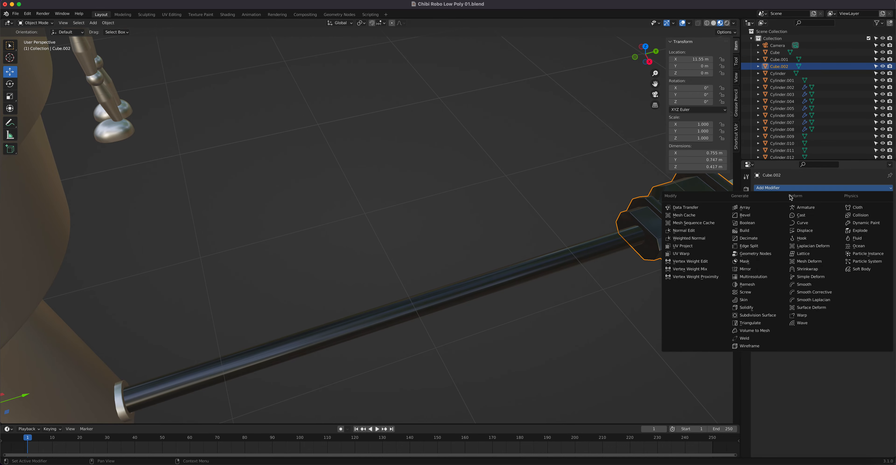
pyautogui.click(758, 315)
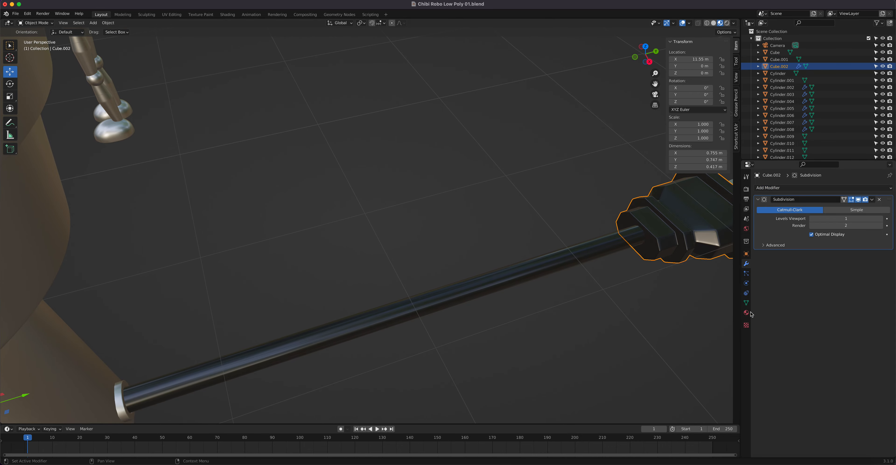
pyautogui.press('KP_Decimal')
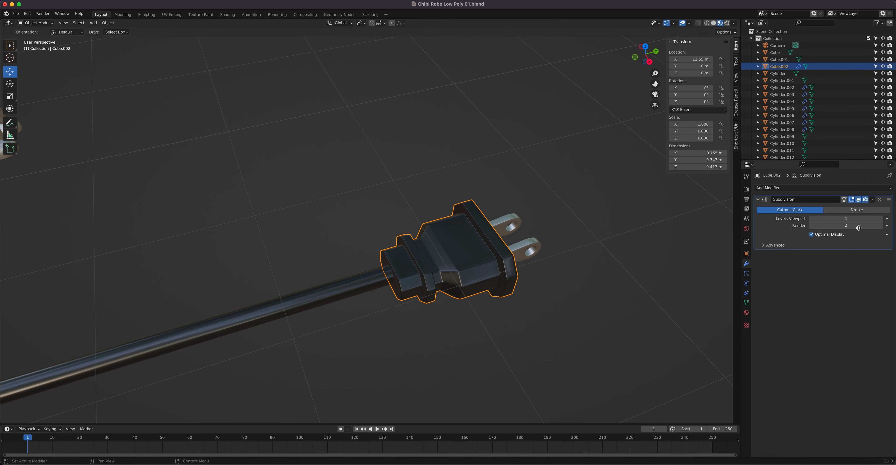
pyautogui.click(881, 220)
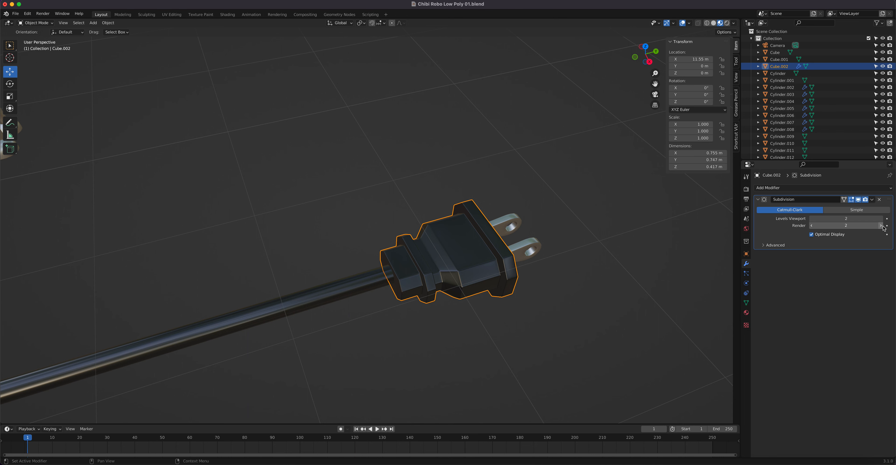
pyautogui.click(812, 227)
pyautogui.click(811, 220)
# - Add a Subdivision Surface modifier to the ring where the cord meets the third robot's back
pyautogui.keyDown('shift'); pyautogui.moveTo(288, 213); pyautogui.dragTo(432, 184, button='middle'); pyautogui.keyUp('shift')
pyautogui.keyDown('shift'); pyautogui.moveTo(283, 183); pyautogui.dragTo(406, 200, button='middle'); pyautogui.keyUp('shift')
pyautogui.click(327, 176)
pyautogui.click(800, 188)
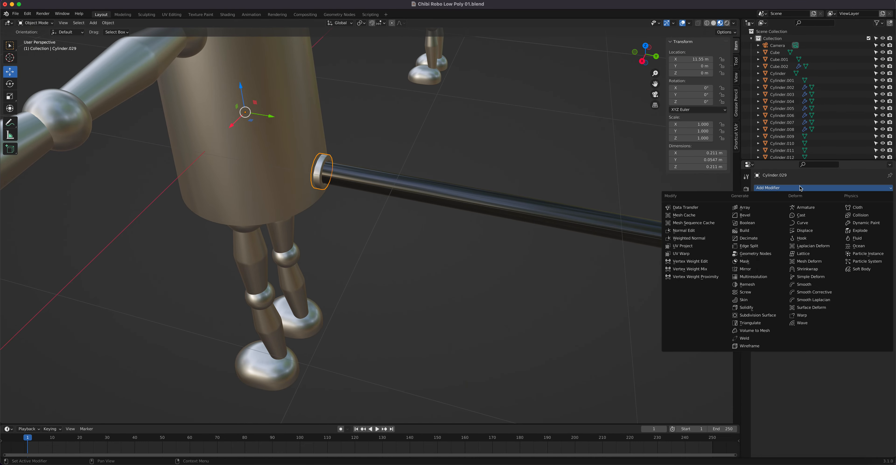
pyautogui.click(773, 315)
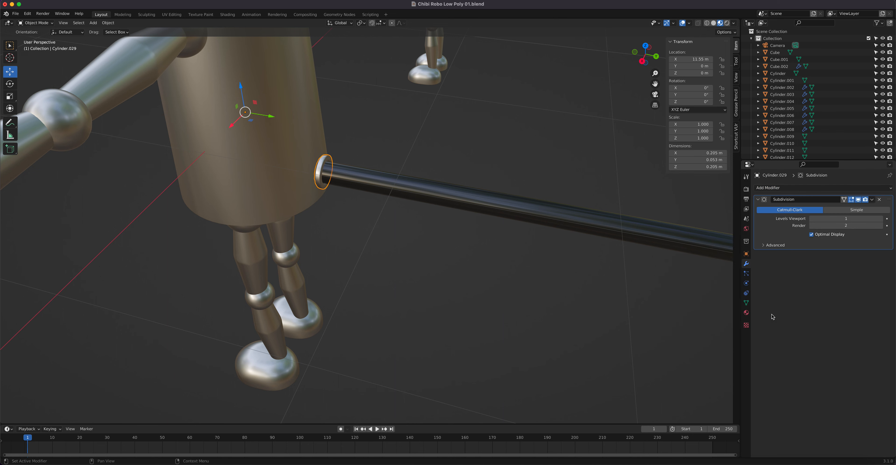
# - Isolate the third robot's cord ring in local view and open its mesh for editing
pyautogui.scroll(10, 419, 206)
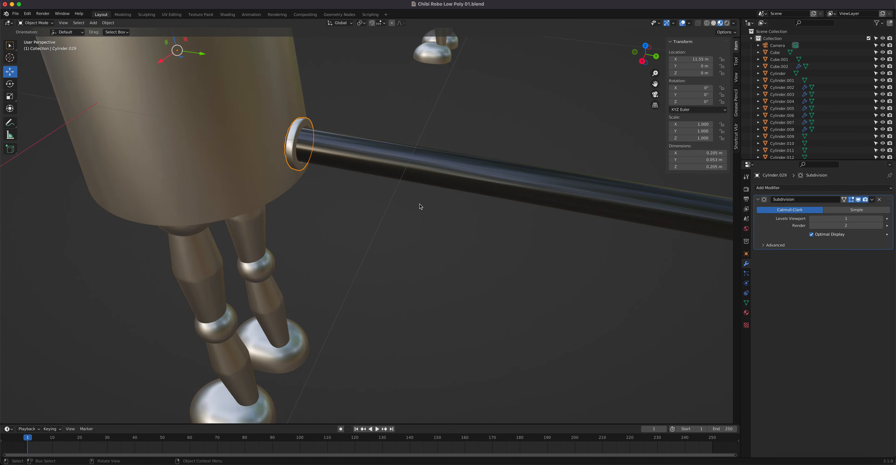
pyautogui.scroll(-4, 409, 198)
pyautogui.keyDown('shift'); pyautogui.moveTo(410, 197); pyautogui.dragTo(387, 196, button='middle'); pyautogui.keyUp('shift')
pyautogui.press('Tab')
pyautogui.press('Tab')
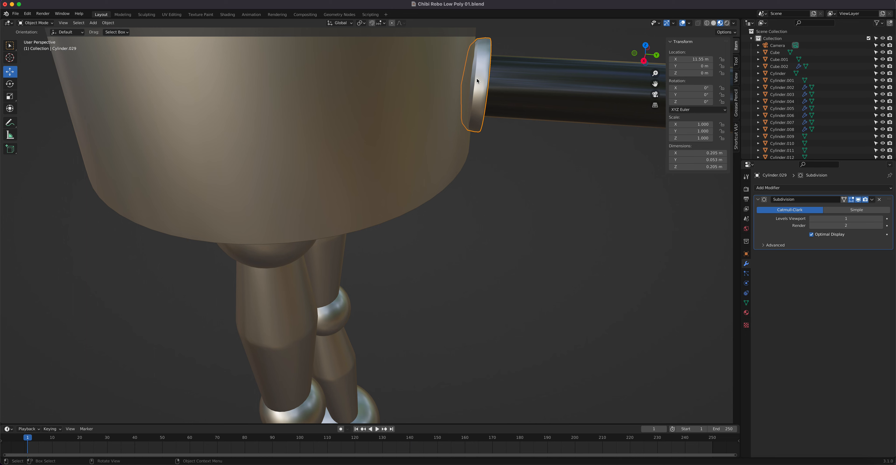
pyautogui.press('KP_Divide')
pyautogui.press('Tab')
# - Bevel the edge loop of the ring's body-side face about 0.004 m wide with one extra segment, and return to the full scene
pyautogui.moveTo(389, 178); pyautogui.dragTo(400, 167, button='middle')
pyautogui.click(341, 102)
pyautogui.keyDown('alt'); pyautogui.click(341, 102); pyautogui.keyUp('alt')
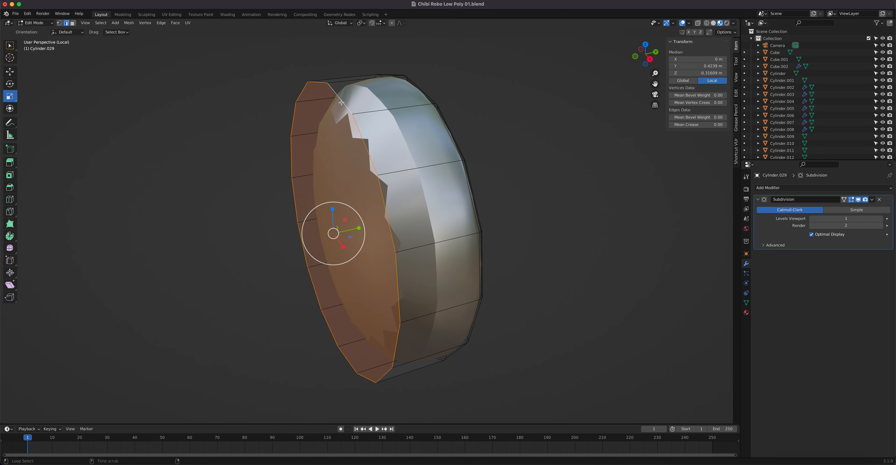
pyautogui.rightClick(341, 103)
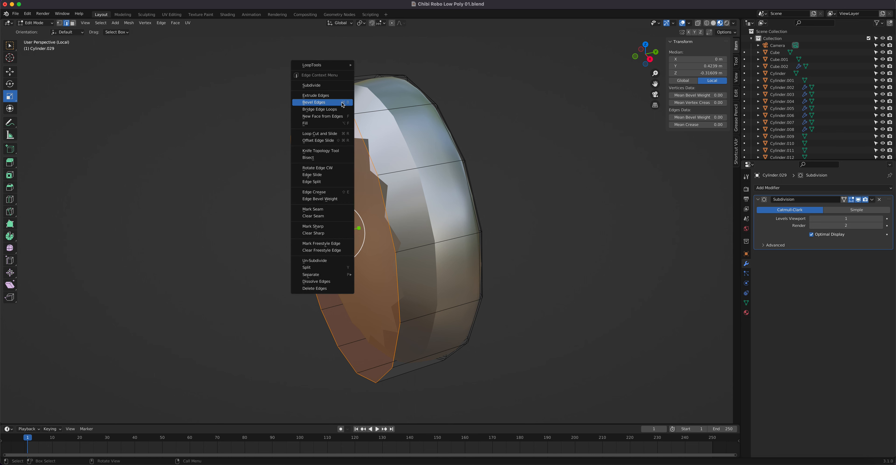
pyautogui.click(341, 102)
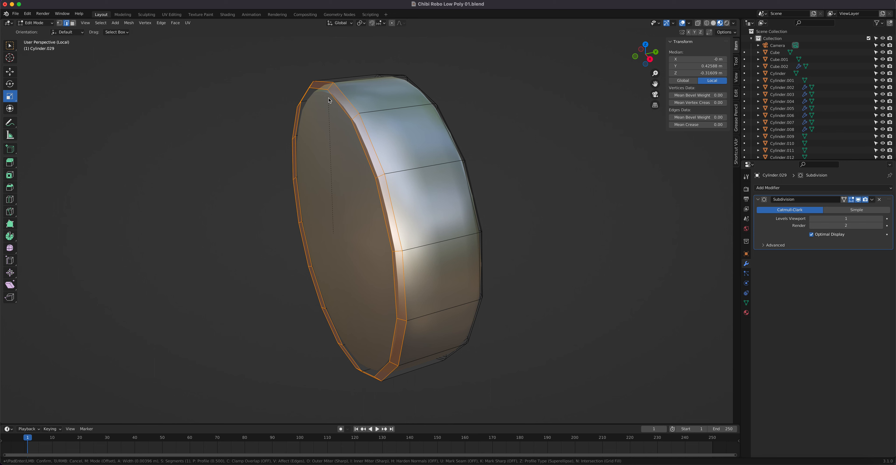
pyautogui.click(329, 100)
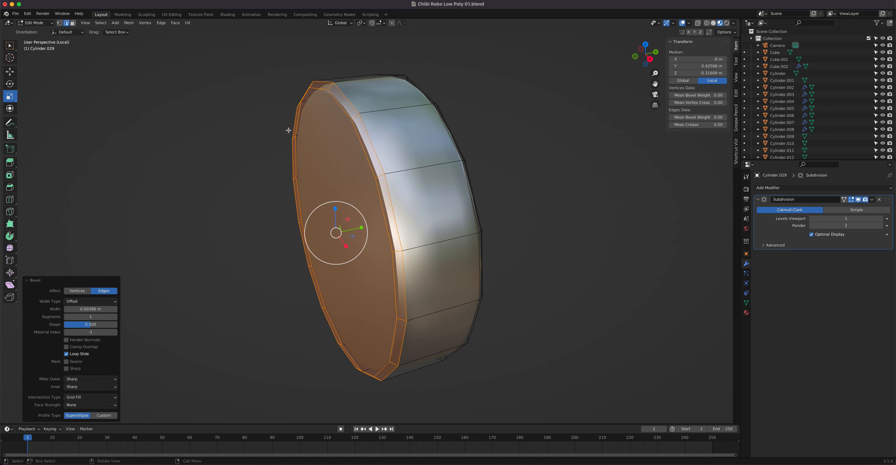
pyautogui.click(114, 317)
pyautogui.press('Tab')
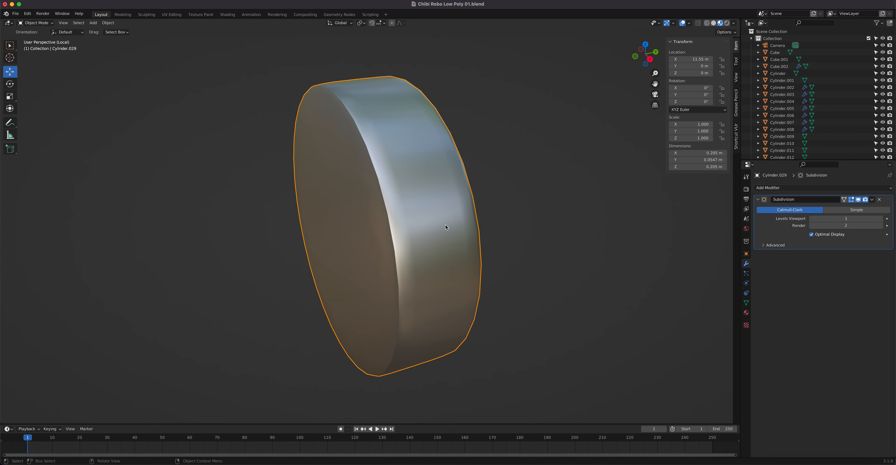
pyautogui.press('/')
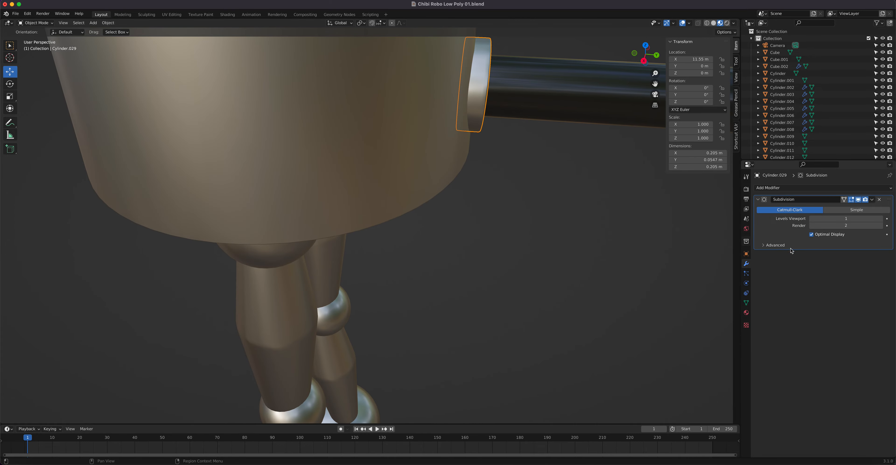
# - Set the cord ring's subdivision to 2 levels for both viewport and render
pyautogui.click(812, 226)
pyautogui.moveTo(714, 226); pyautogui.dragTo(412, 213, button='middle')
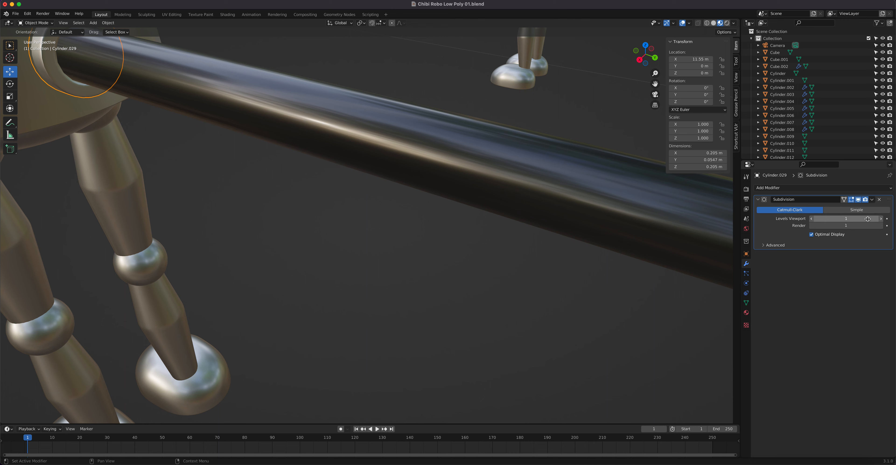
pyautogui.click(882, 218)
pyautogui.click(881, 226)
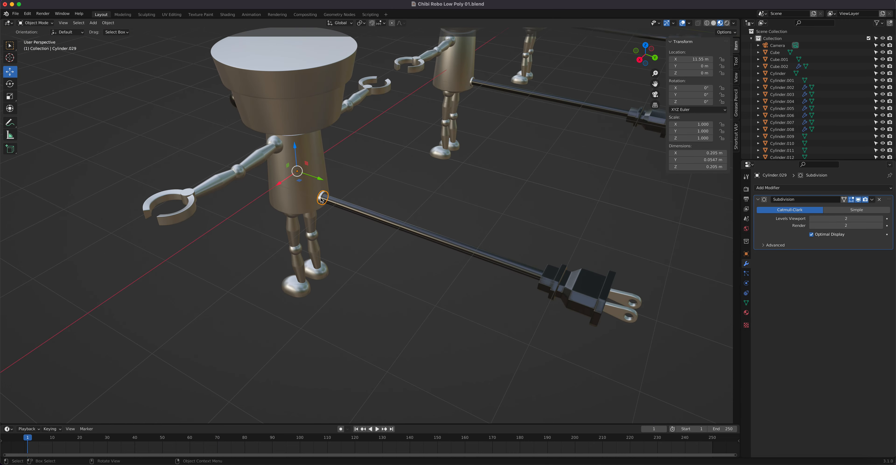
# - Remove the Subdivision modifiers from the middle robot's feet and lower legs, keeping their Mirror modifiers
pyautogui.click(441, 151)
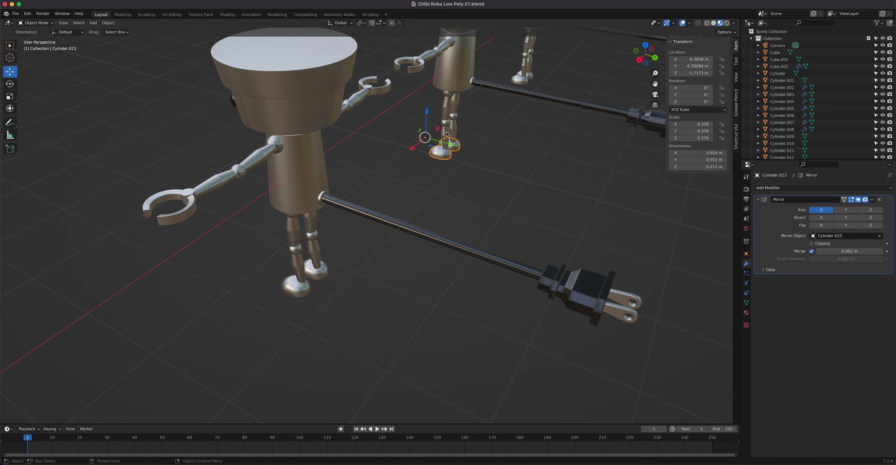
pyautogui.click(459, 148)
pyautogui.click(879, 279)
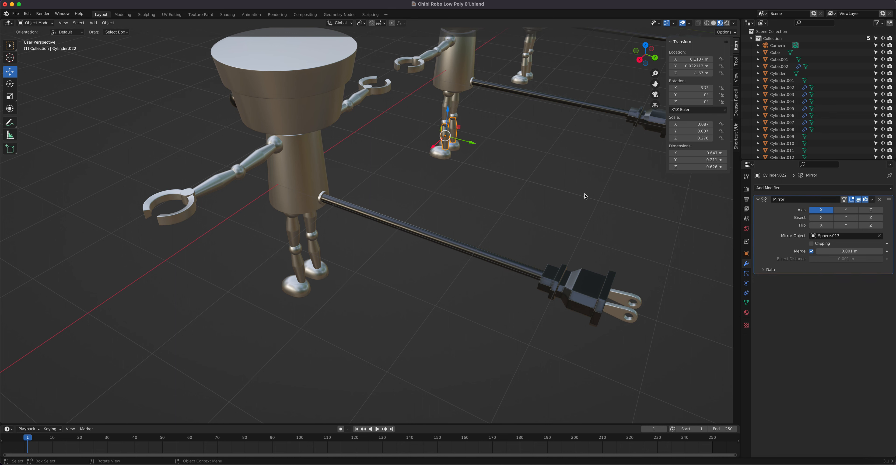
# - Remove the Subdivision modifiers from the middle robot's knee joints, upper legs and hip joints, keeping their Mirror modifiers
pyautogui.click(445, 124)
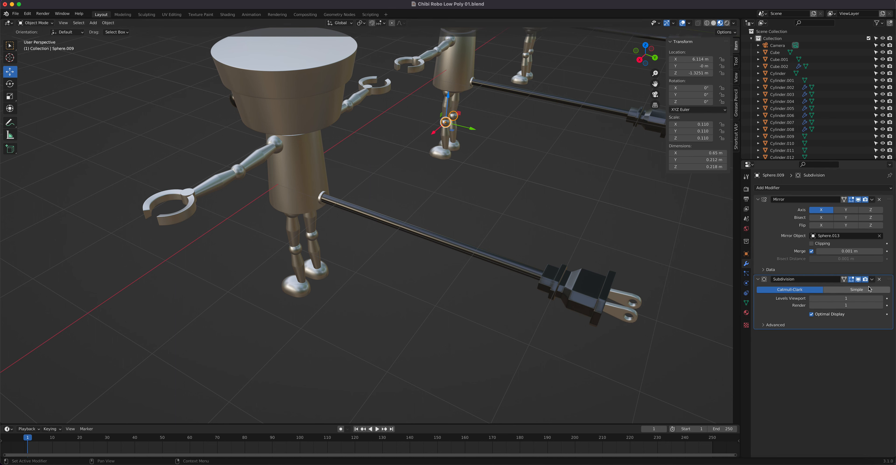
pyautogui.click(879, 279)
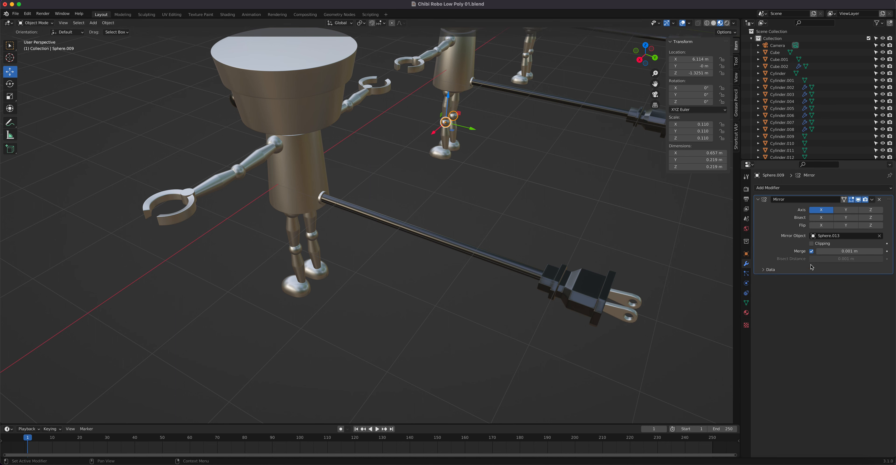
pyautogui.click(446, 110)
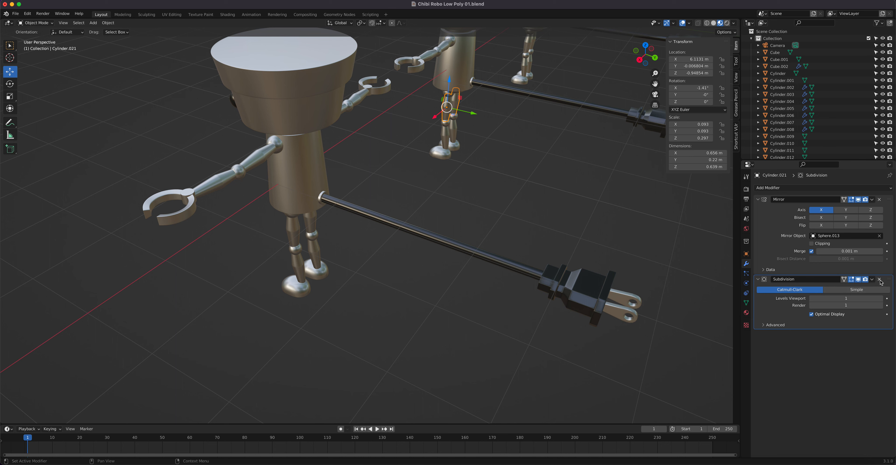
pyautogui.click(879, 279)
pyautogui.click(445, 94)
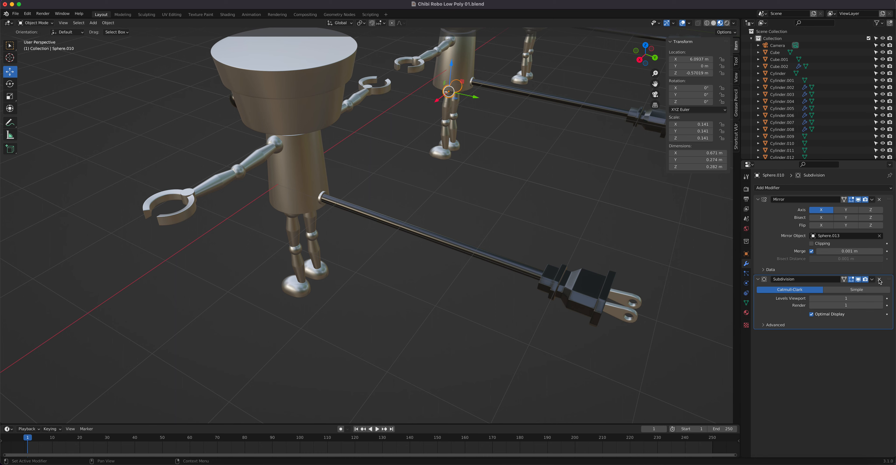
pyautogui.click(879, 279)
# - Remove the Subdivision modifier from the flattened sphere at the base of the middle robot's body
pyautogui.keyDown('shift'); pyautogui.moveTo(479, 129); pyautogui.dragTo(480, 200, button='middle'); pyautogui.keyUp('shift')
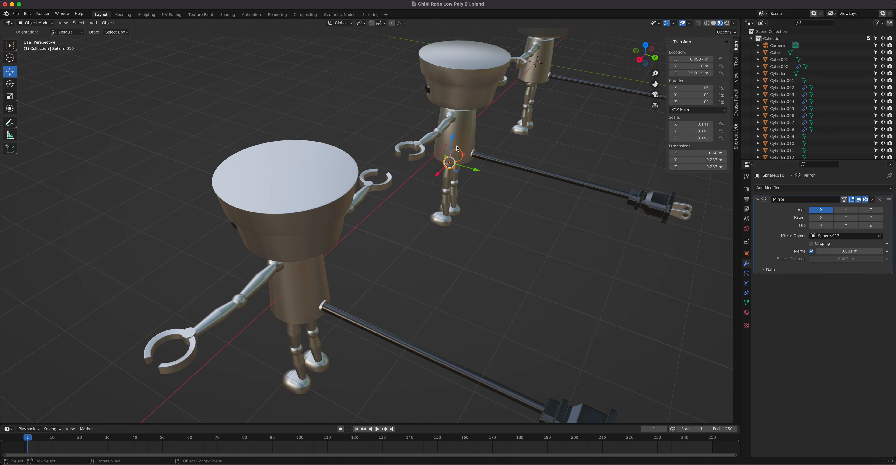
pyautogui.click(442, 147)
pyautogui.moveTo(449, 120); pyautogui.dragTo(459, 189, button='middle')
pyautogui.click(457, 126)
pyautogui.click(458, 192)
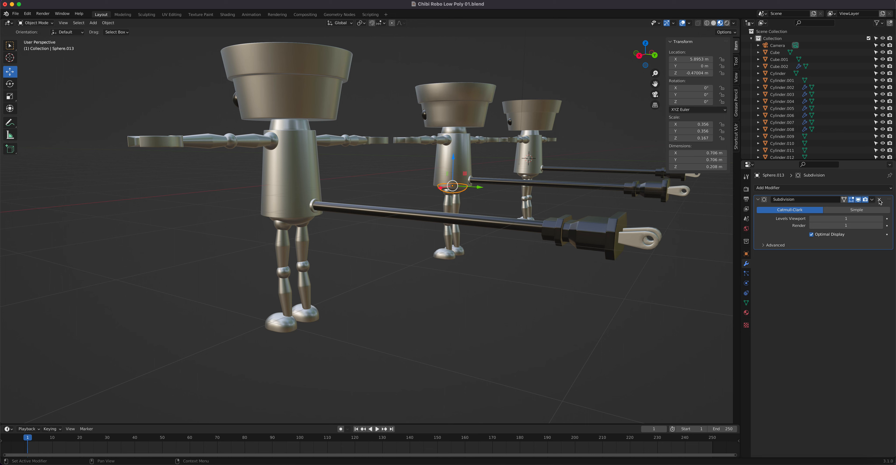
pyautogui.click(880, 200)
# - Check the middle robot's head, neck, arms and claws for leftover Subdivision modifiers, and view all three robots from the front
pyautogui.click(454, 119)
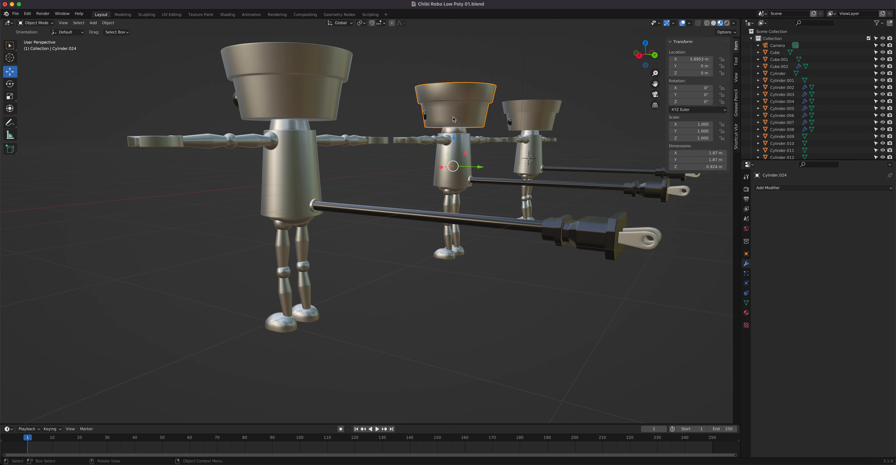
pyautogui.click(450, 132)
pyautogui.click(438, 144)
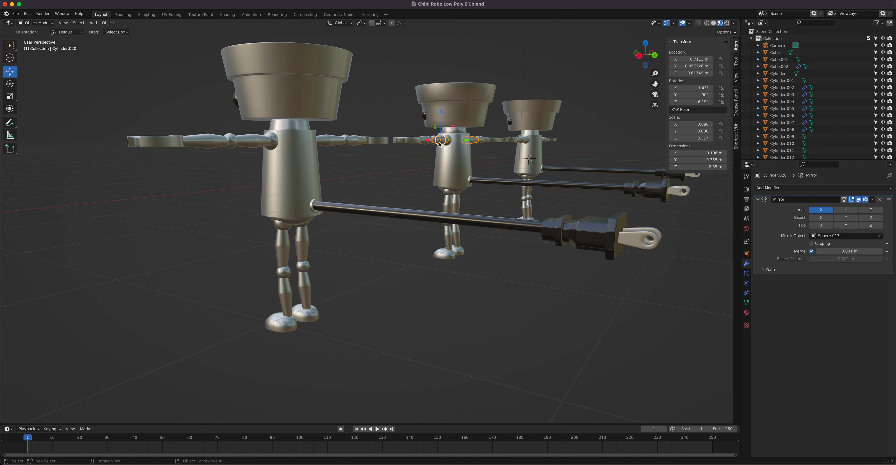
pyautogui.click(413, 140)
pyautogui.moveTo(413, 140); pyautogui.dragTo(439, 202, button='middle')
pyautogui.click(385, 197)
pyautogui.keyDown('shift'); pyautogui.moveTo(324, 196); pyautogui.dragTo(541, 182, button='middle'); pyautogui.keyUp('shift')
pyautogui.scroll(1, 475, 191)
pyautogui.scroll(-1, 476, 192)
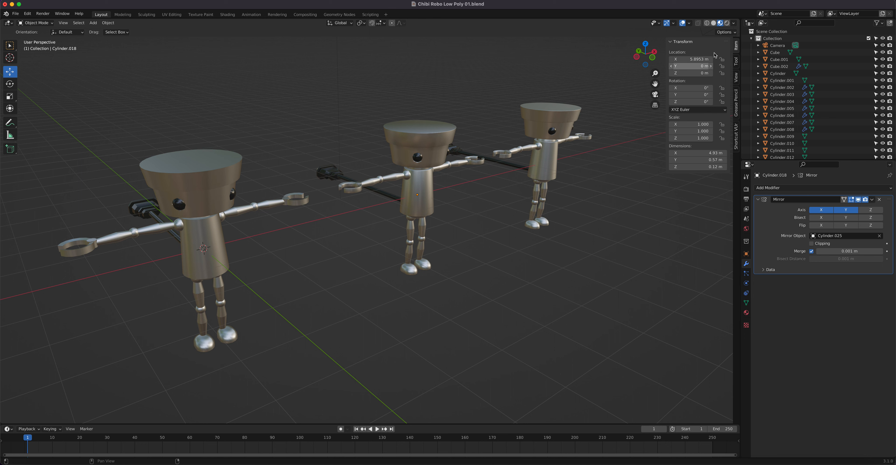
# - Enable the wireframe overlay to compare the mesh density of the three robots
pyautogui.click(689, 23)
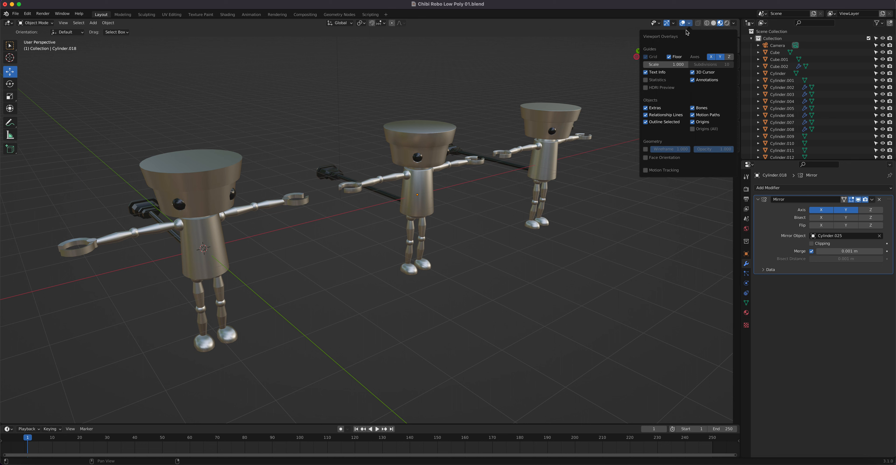
pyautogui.click(646, 149)
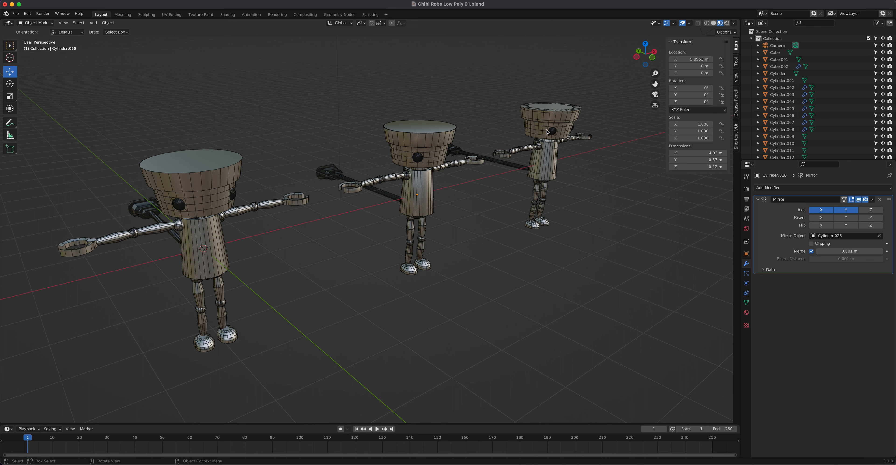
pyautogui.click(689, 23)
pyautogui.click(691, 24)
# - Compare the three robots in wireframe and solid shading, and return to Material Preview shading
pyautogui.click(707, 23)
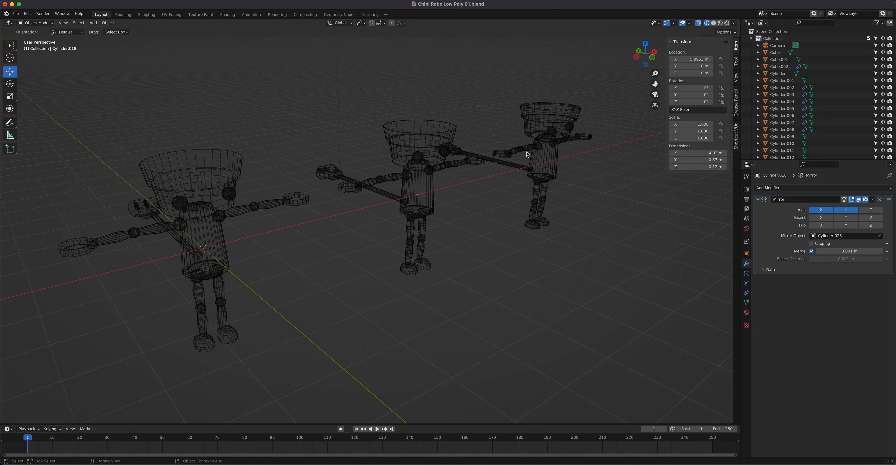
pyautogui.click(713, 23)
pyautogui.press('Tab')
pyautogui.press('Tab')
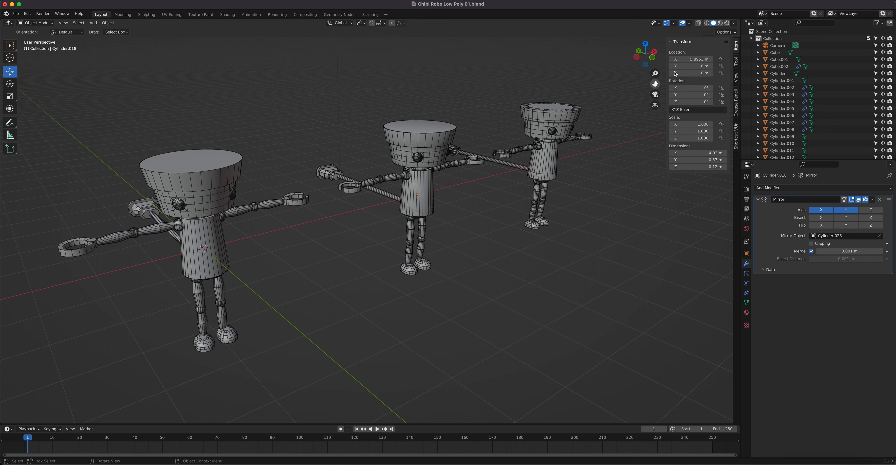
pyautogui.click(721, 23)
pyautogui.moveTo(510, 241)
pyautogui.mouseDown(button='middle')
pyautogui.moveTo(482, 231)
pyautogui.moveTo(445, 237)
pyautogui.moveTo(498, 217)
pyautogui.moveTo(506, 227)
pyautogui.mouseUp(button='middle')
# - Turn off the wireframe overlay and review the three finished robots from several front angles
pyautogui.click(689, 22)
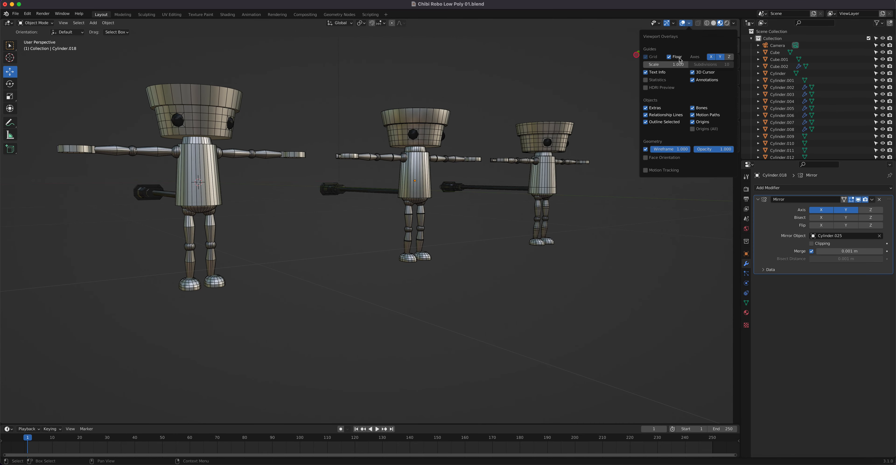
pyautogui.click(645, 149)
pyautogui.moveTo(591, 173); pyautogui.dragTo(578, 182, button='middle')
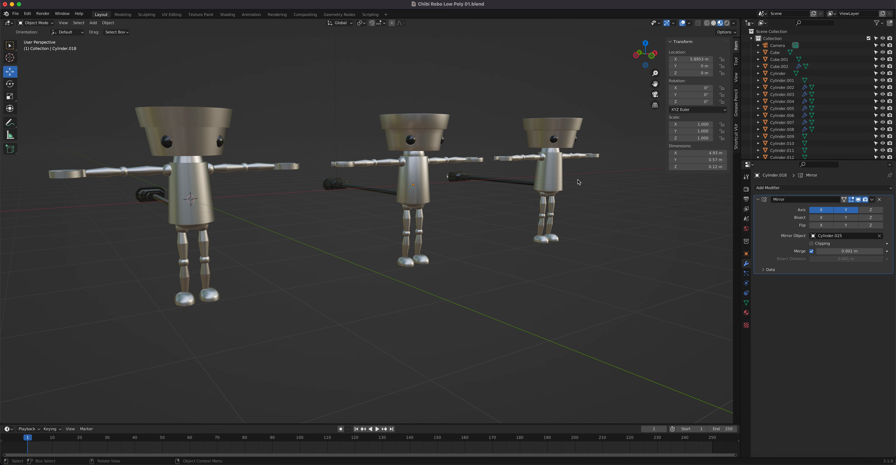
pyautogui.moveTo(571, 202); pyautogui.dragTo(581, 213, button='middle')
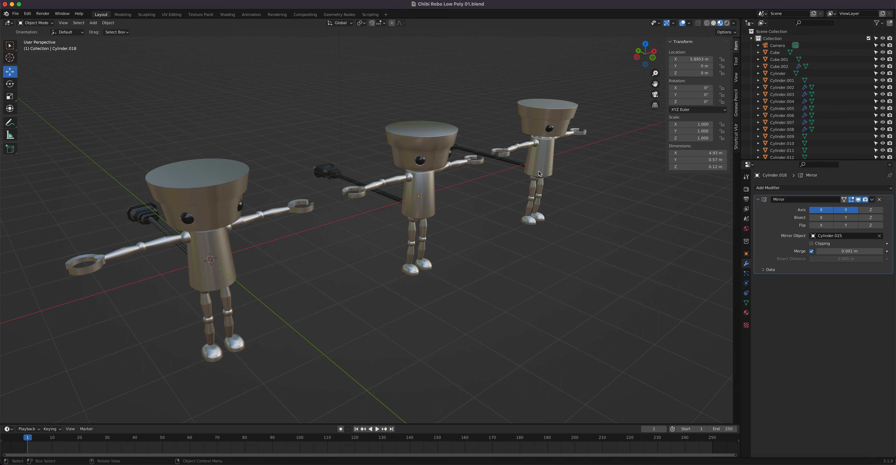
pyautogui.moveTo(522, 175); pyautogui.dragTo(472, 200, button='middle')
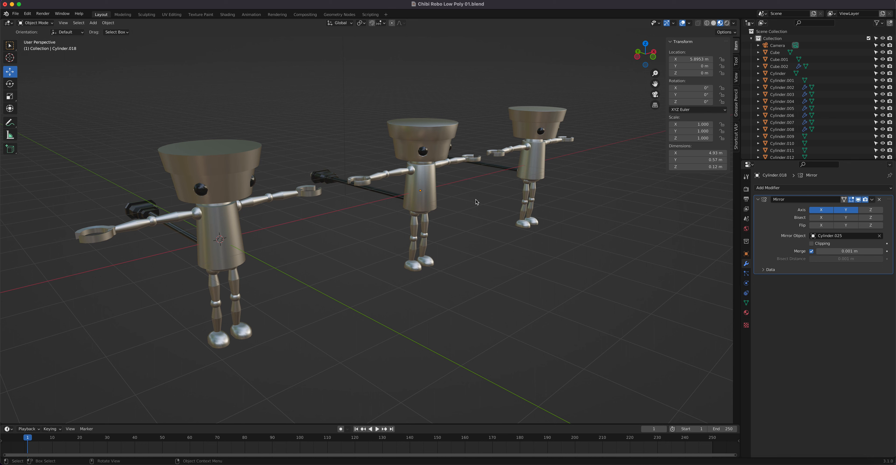